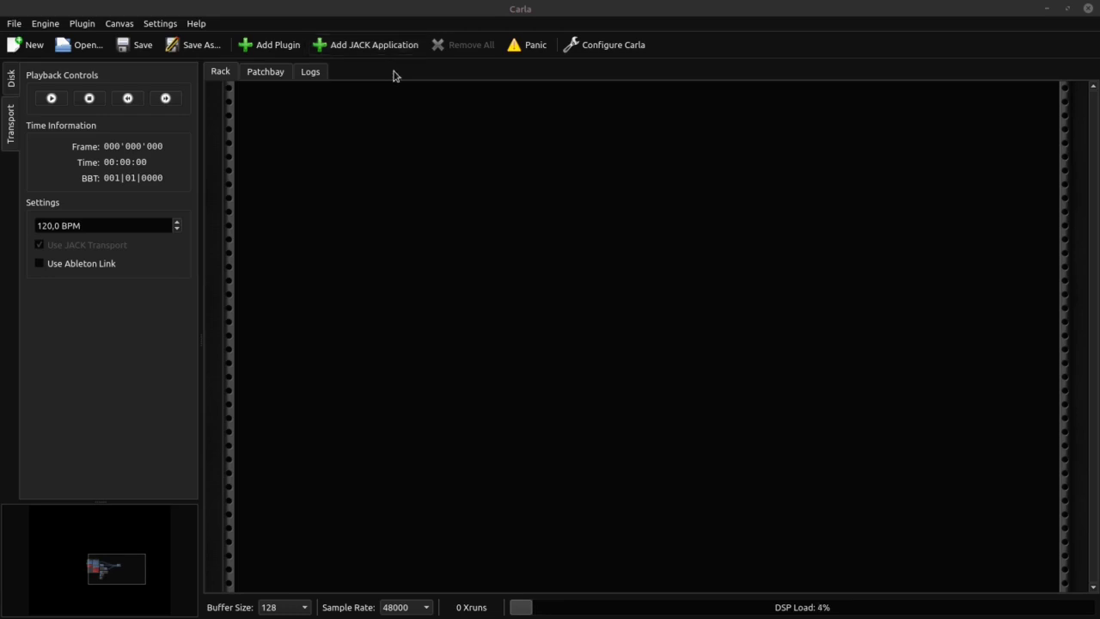
Check in the settings that experimental features and JACK application support are enabled, and confirm the settings.
{"action": "left_click", "coordinate": [599, 51]}
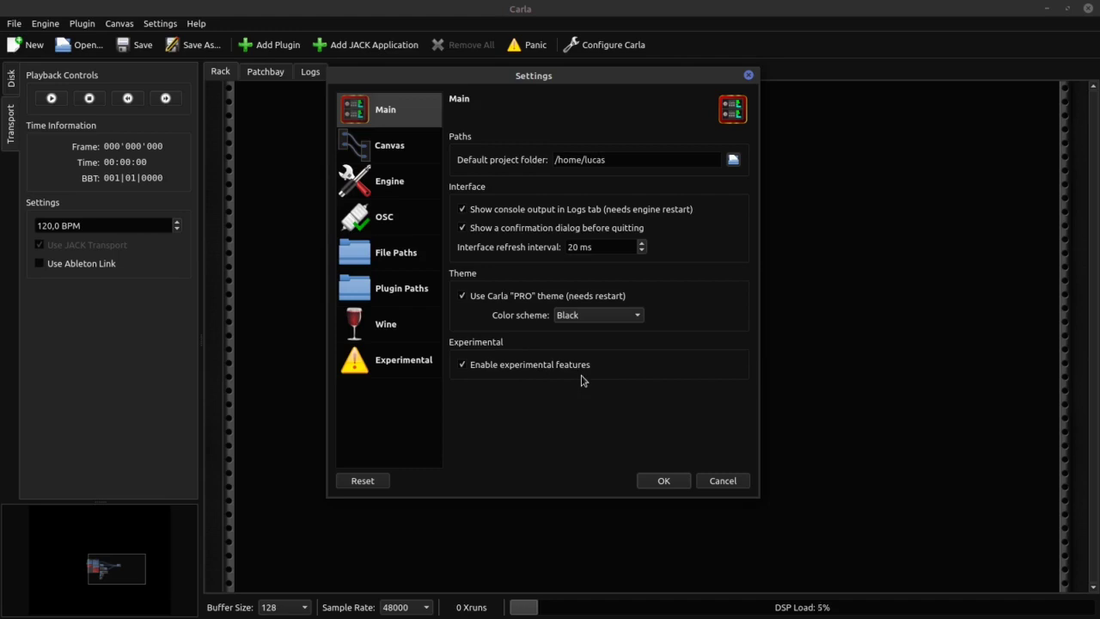
{"action": "left_click", "coordinate": [418, 365]}
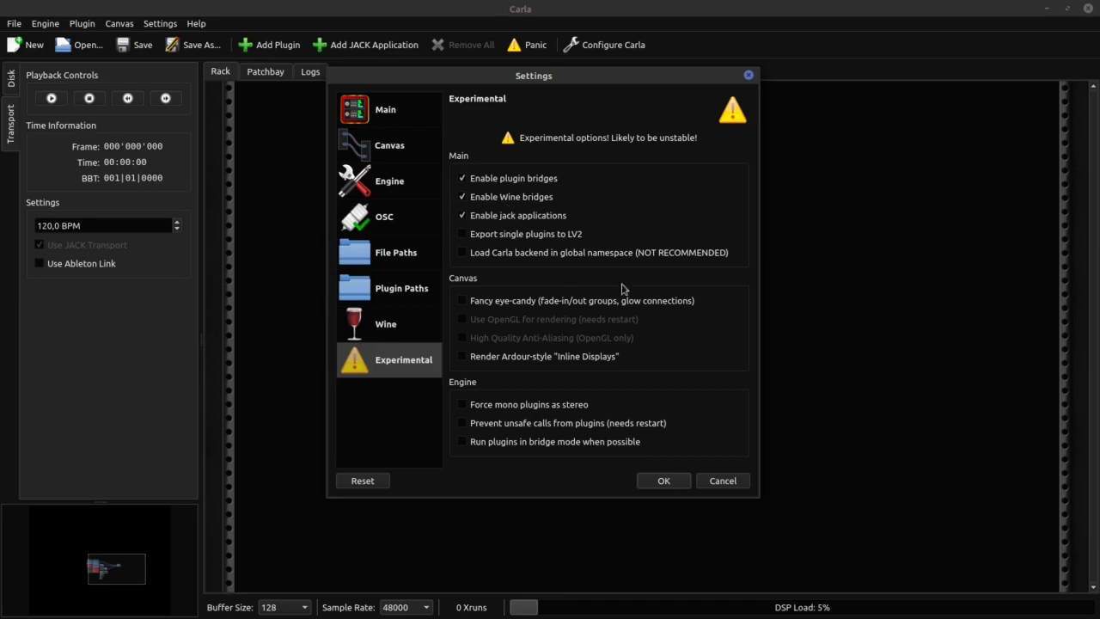
{"action": "left_click", "coordinate": [664, 481]}
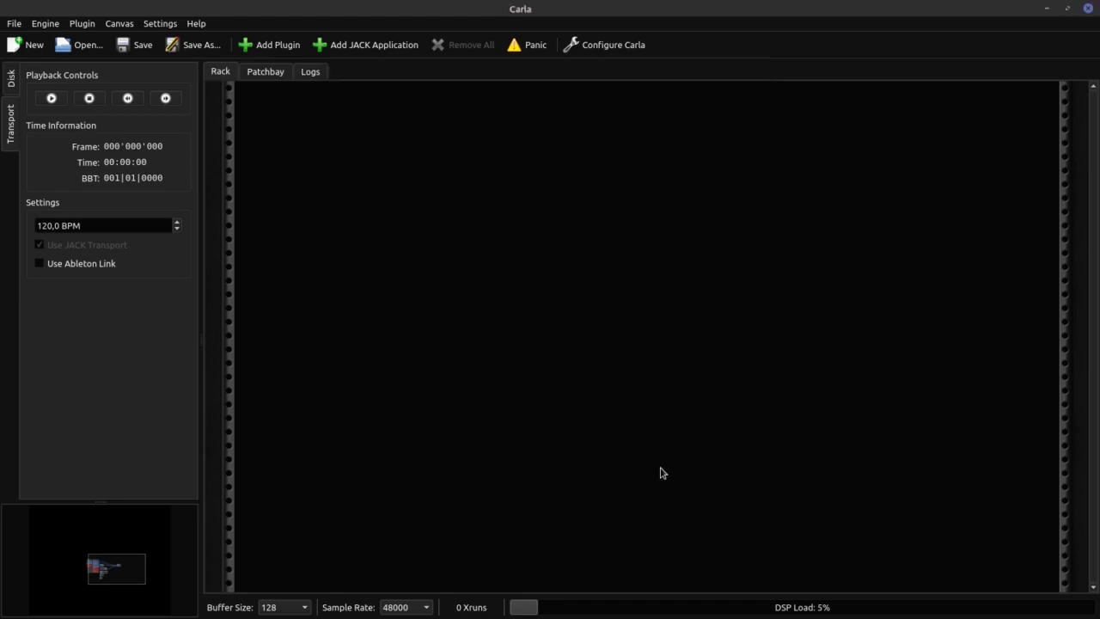
Start adding a custom JACK application with the name Guitarix and the command guitarix.
{"action": "left_click", "coordinate": [386, 50]}
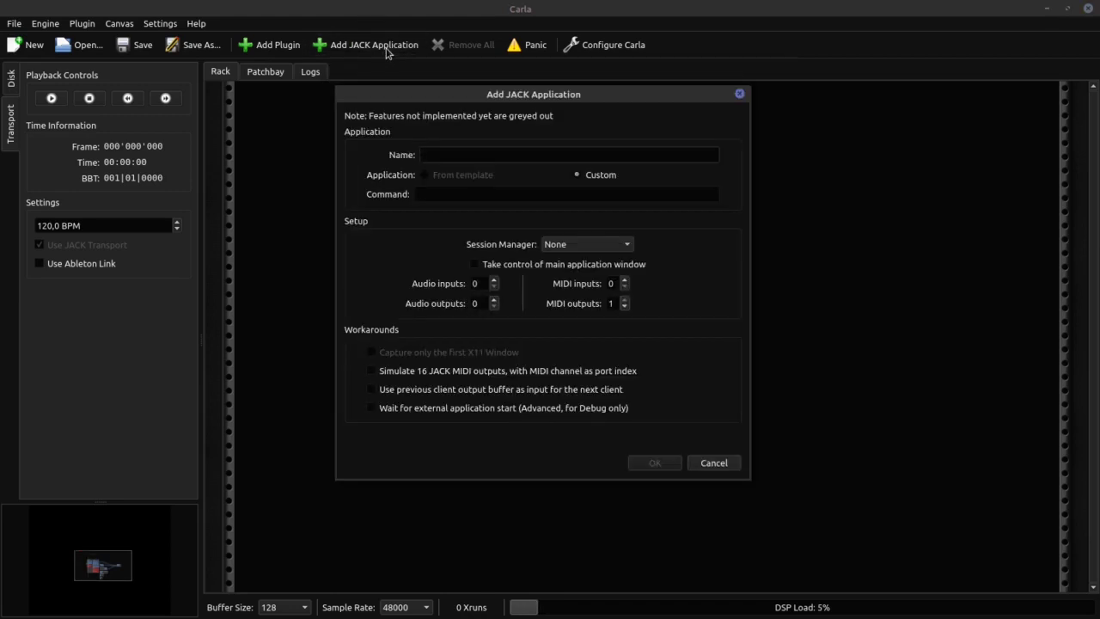
{"action": "left_click", "coordinate": [497, 154]}
{"action": "type", "text": "Guitarix"}
{"action": "left_click", "coordinate": [547, 199]}
{"action": "type", "text": "guitar"}
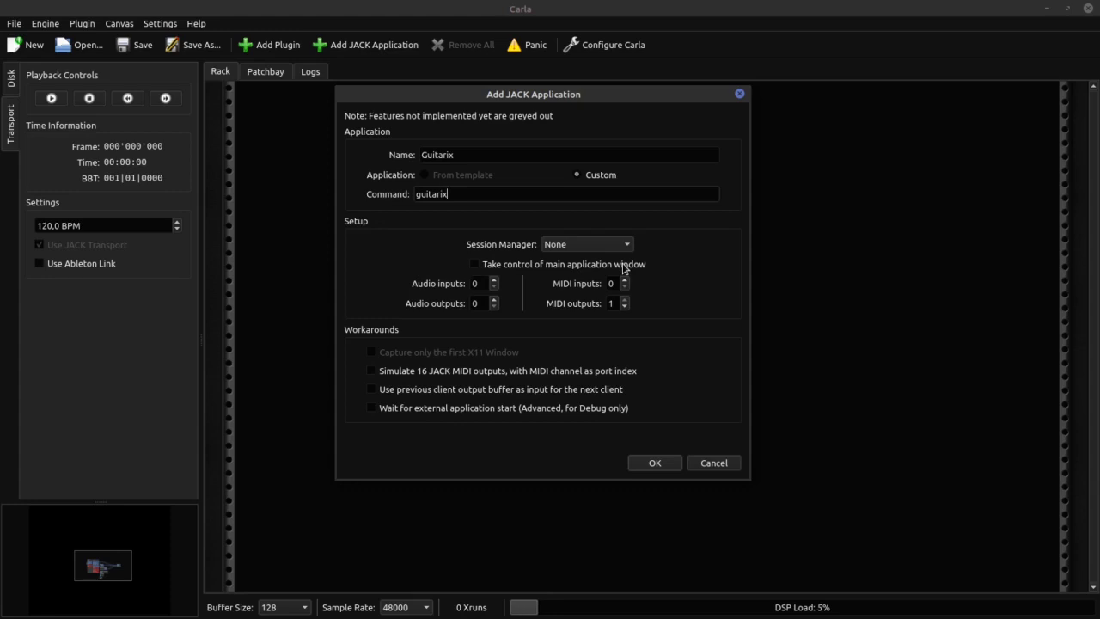
Give the application 1 audio input, 2 audio outputs and 0 MIDI outputs, and add it to the rack.
{"action": "left_click", "coordinate": [493, 280]}
{"action": "left_click", "coordinate": [495, 301]}
{"action": "left_click", "coordinate": [495, 300]}
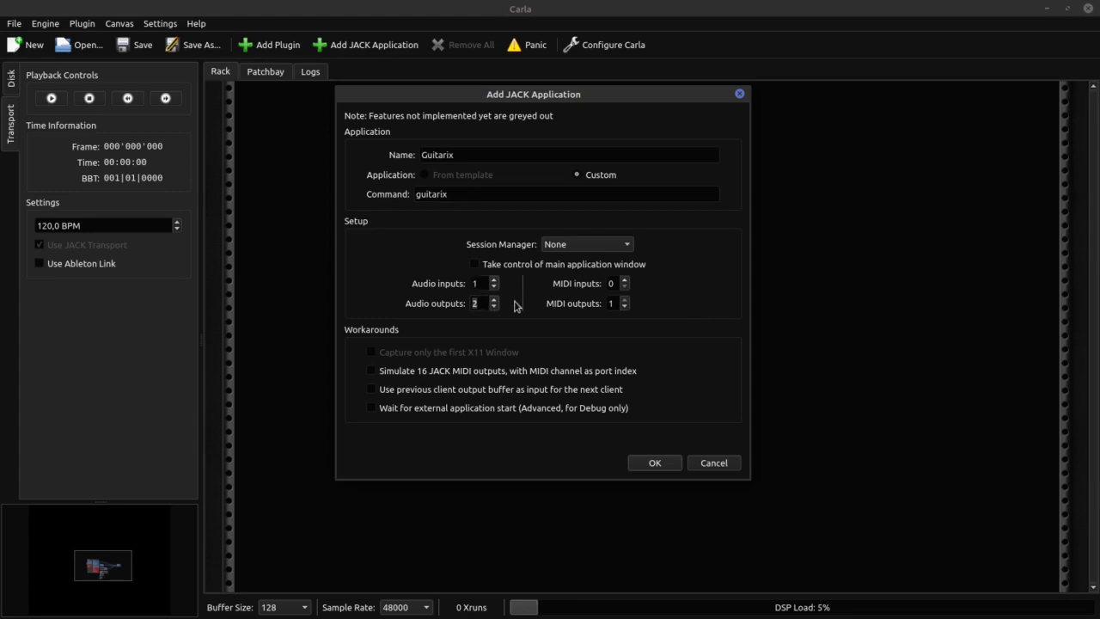
{"action": "left_click", "coordinate": [625, 306]}
{"action": "left_click", "coordinate": [654, 463]}
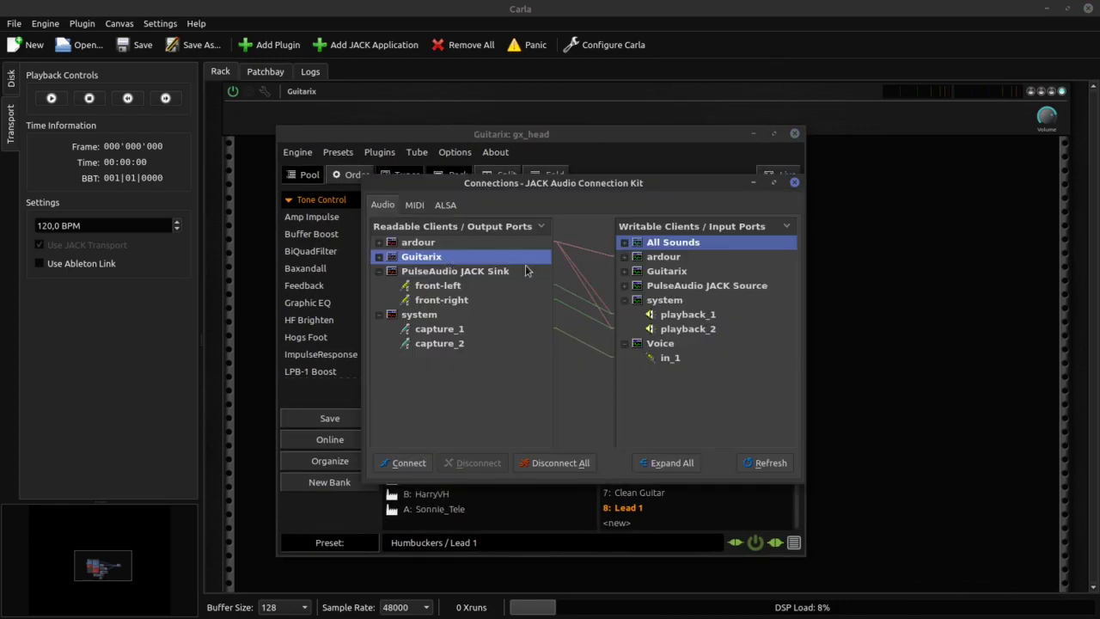
Connect the Guitarix audio outputs to system playback and to All Sounds.
{"action": "left_click", "coordinate": [648, 307]}
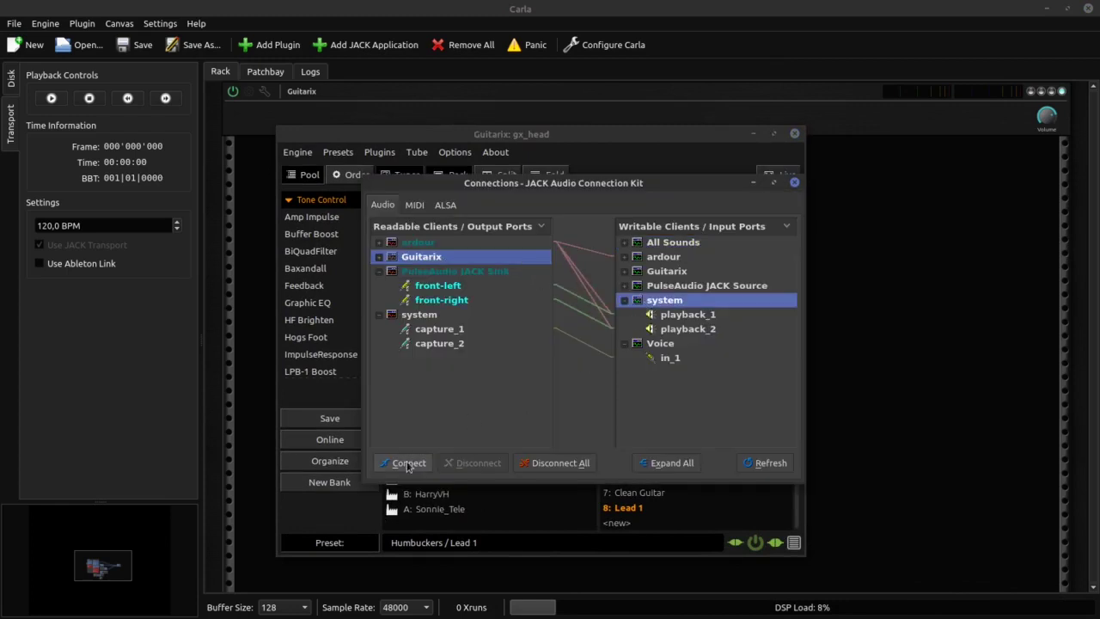
{"action": "left_click", "coordinate": [408, 464]}
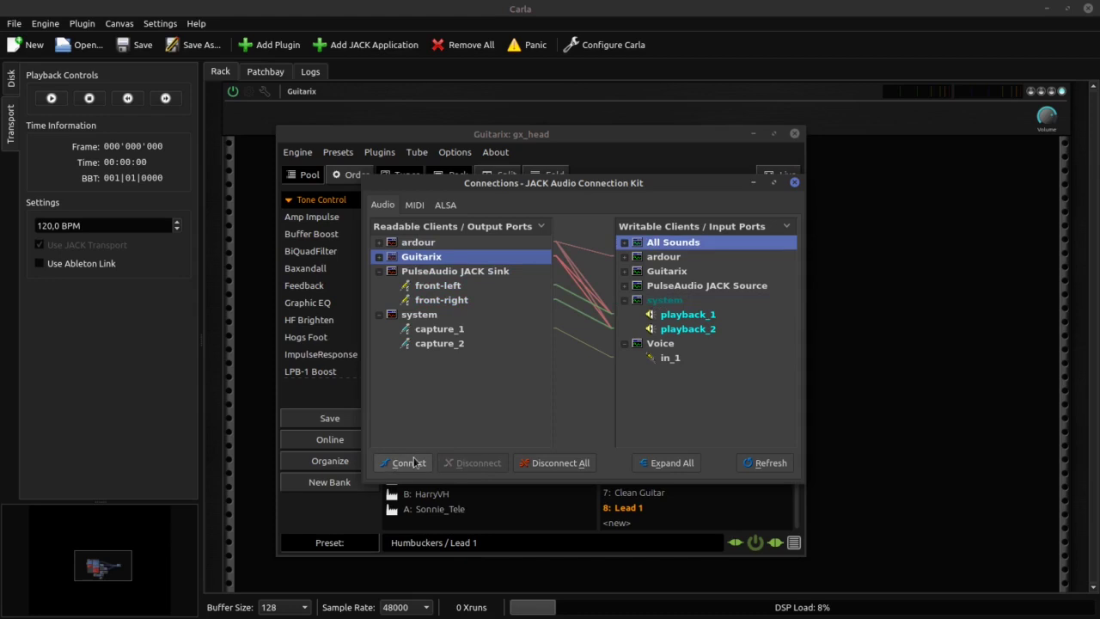
{"action": "left_click", "coordinate": [413, 464]}
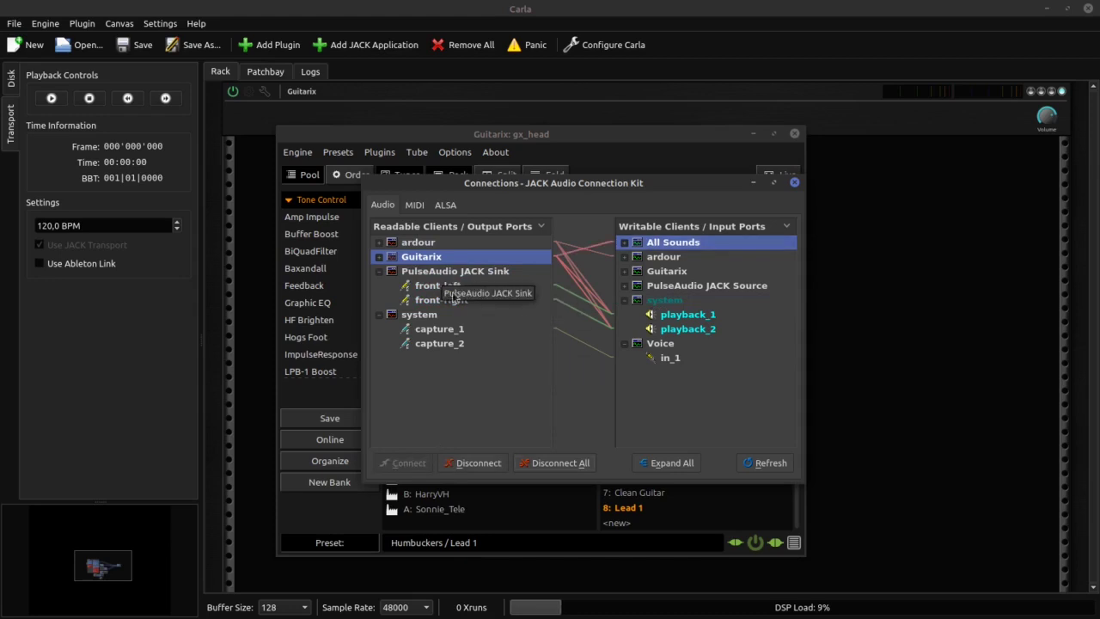
Connect system capture_2 to the Guitarix audio input and move the connections window out of the way.
{"action": "left_click", "coordinate": [449, 345]}
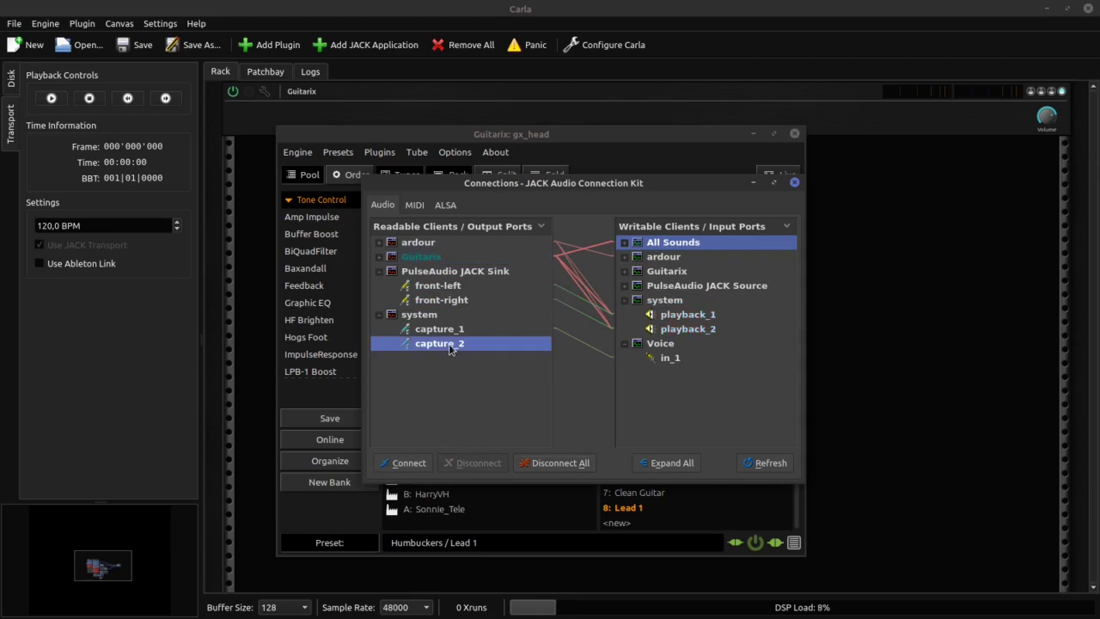
{"action": "left_click", "coordinate": [637, 273]}
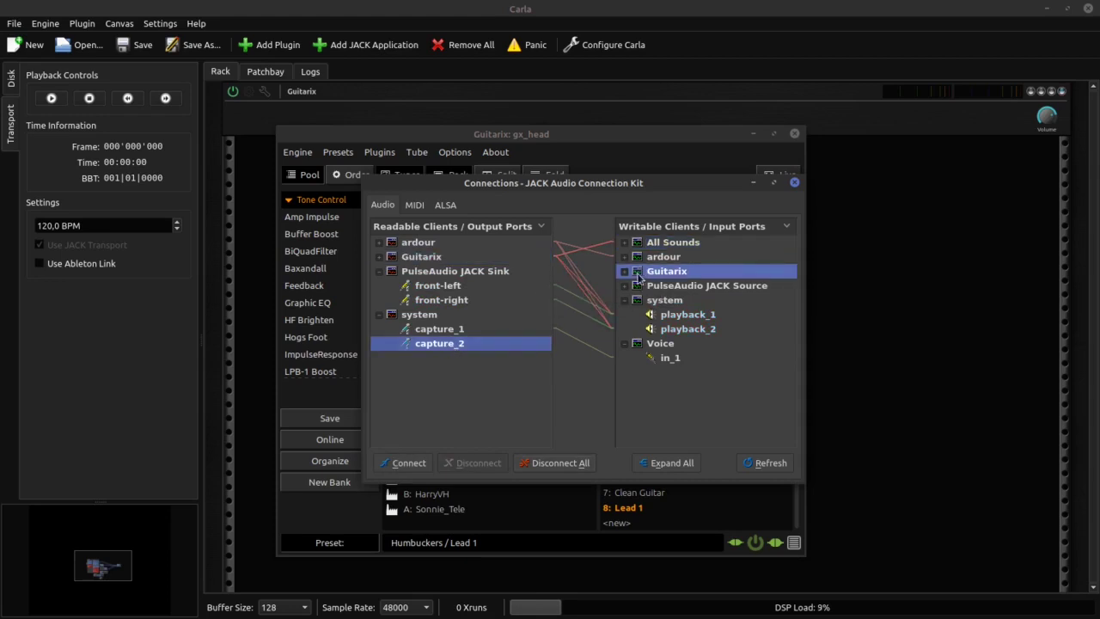
{"action": "left_click", "coordinate": [404, 462]}
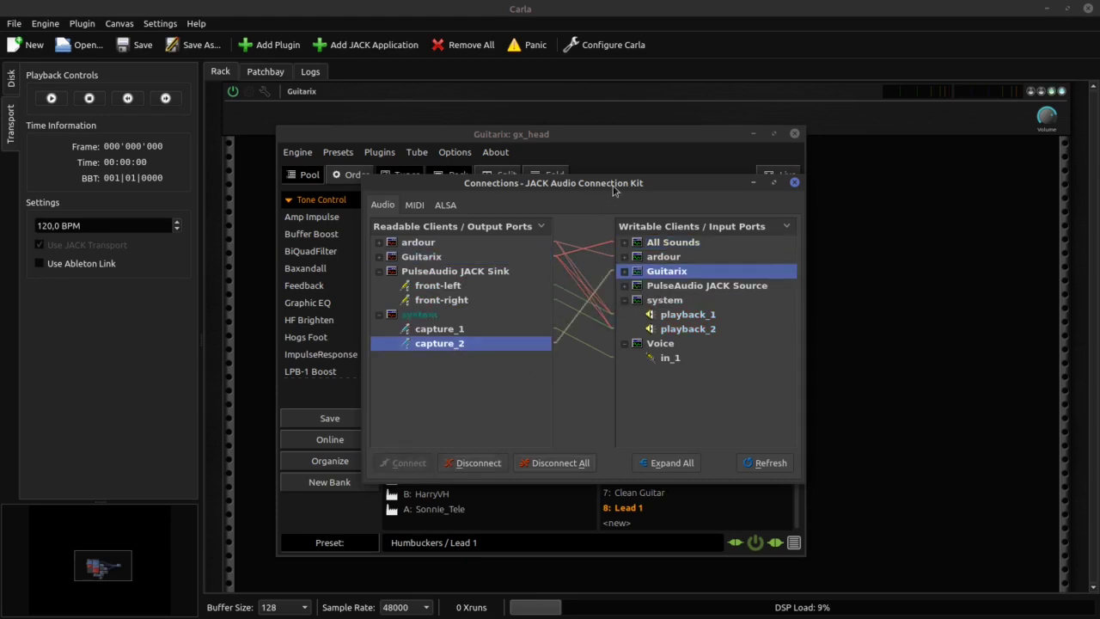
{"action": "left_click_drag", "start_coordinate": [614, 191], "coordinate": [1099, 404]}
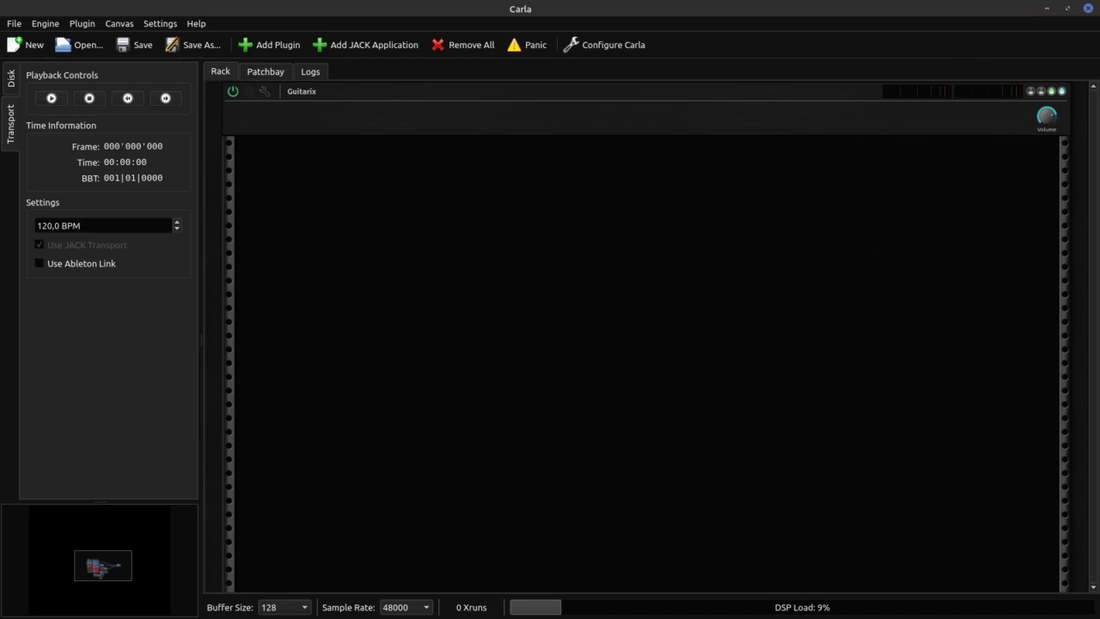
Remove Guitarix from the rack and switch to the CarlaTest session in Ardour.
{"action": "right_click", "coordinate": [448, 120]}
{"action": "left_click", "coordinate": [516, 360]}
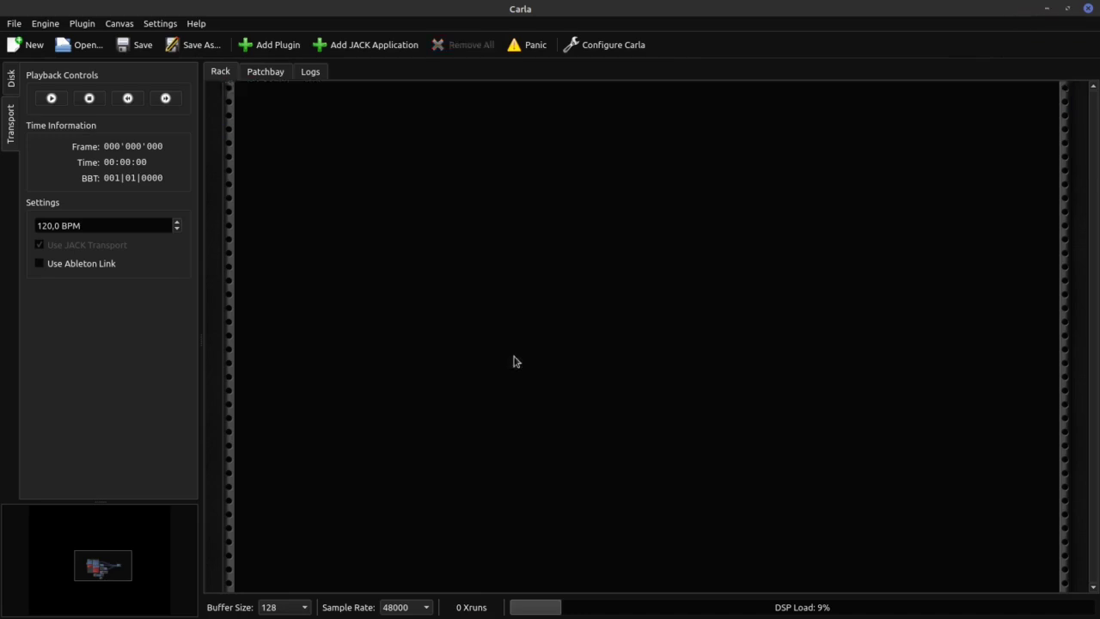
{"action": "key", "text": "alt+Tab"}
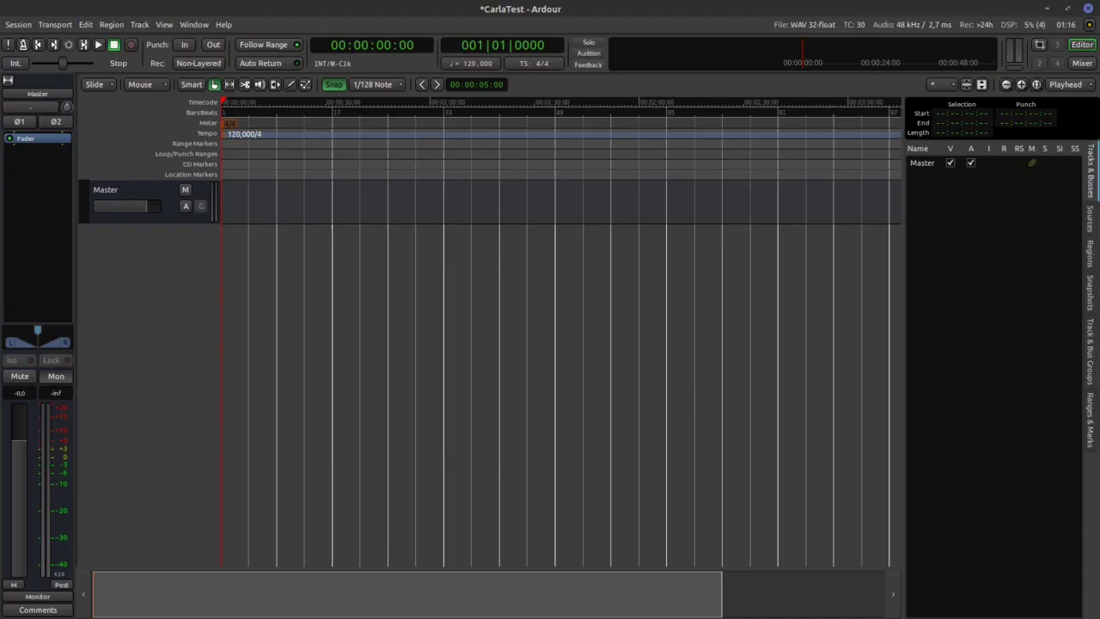
Add one mono audio track named Guitarra.
{"action": "double_click", "coordinate": [144, 247]}
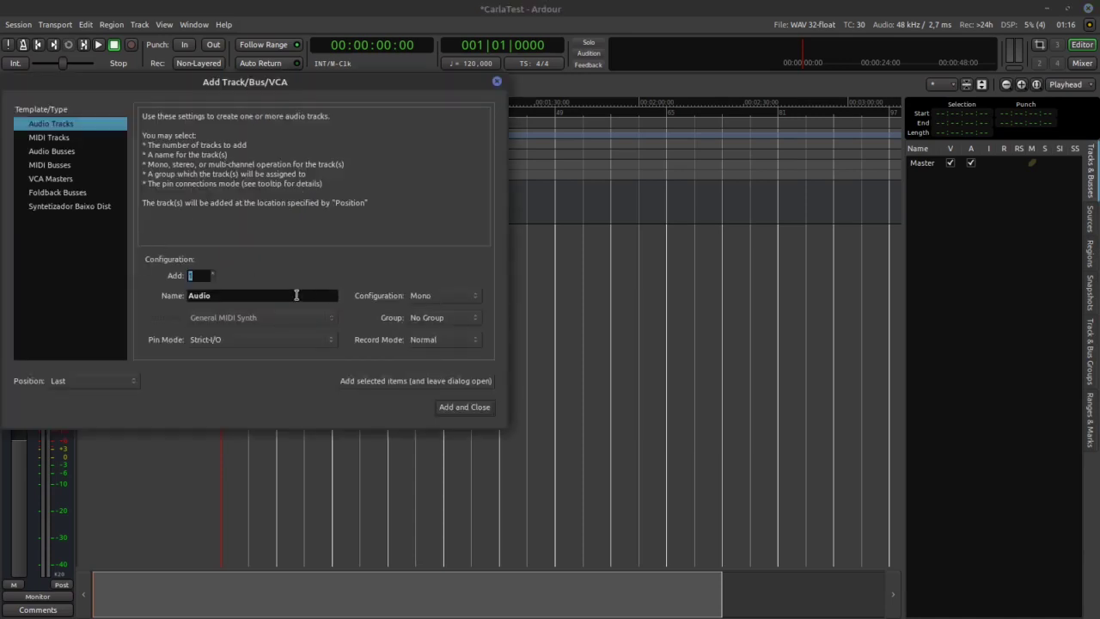
{"action": "double_click", "coordinate": [293, 295]}
{"action": "type", "text": "Guitarra"}
{"action": "left_click", "coordinate": [458, 409]}
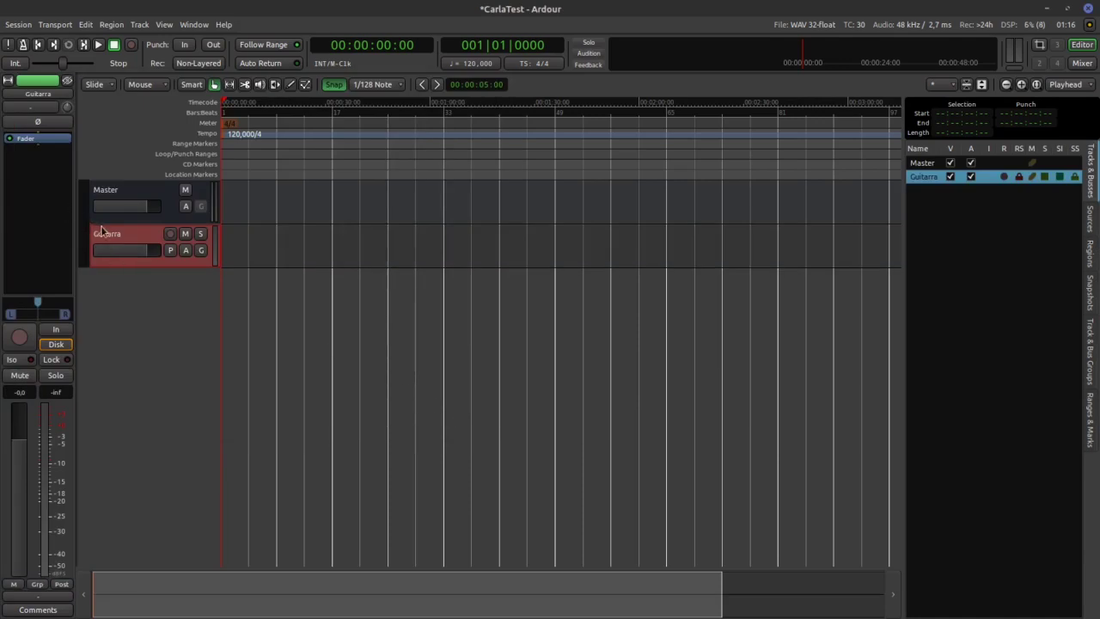
Insert the LV2 Carla-Rack plugin on the Guitarra track and place it before the fader.
{"action": "double_click", "coordinate": [52, 196]}
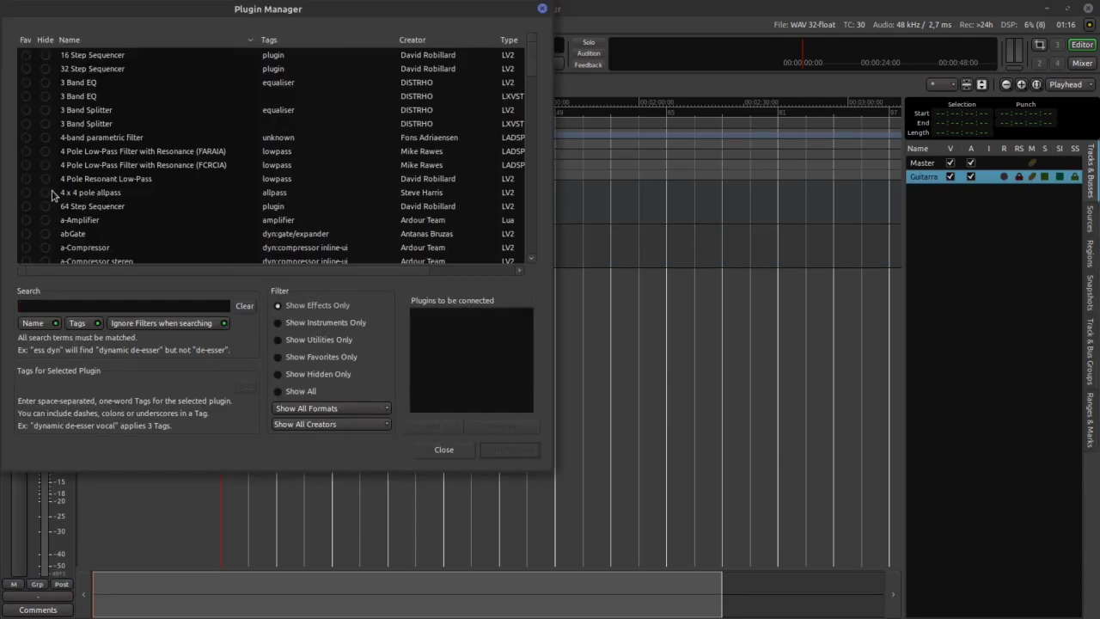
{"action": "type", "text": "carla rack"}
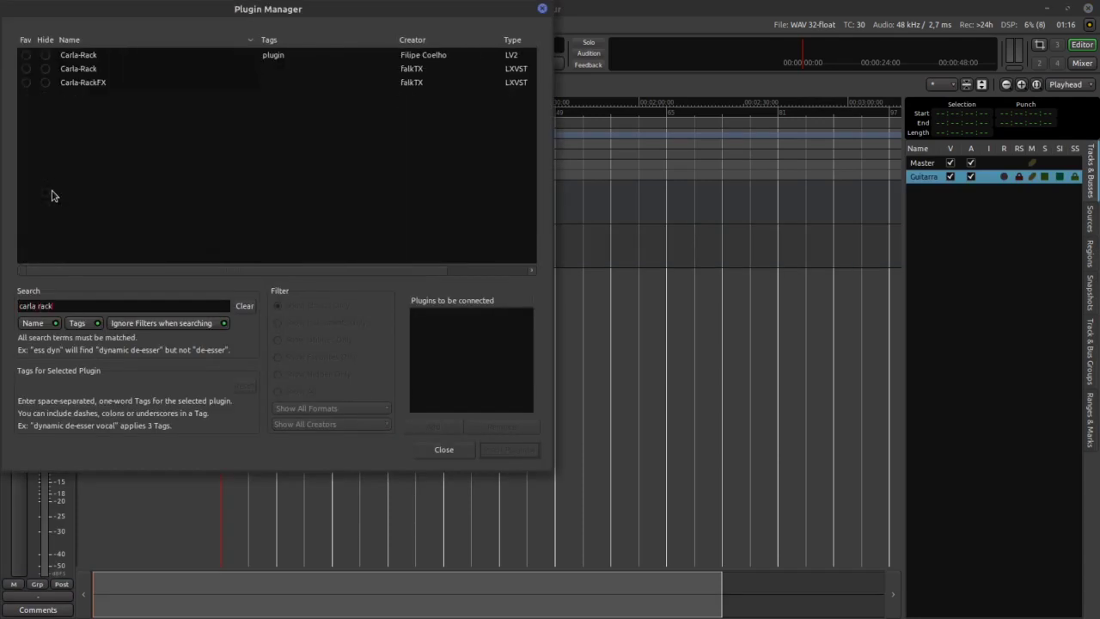
{"action": "double_click", "coordinate": [279, 56]}
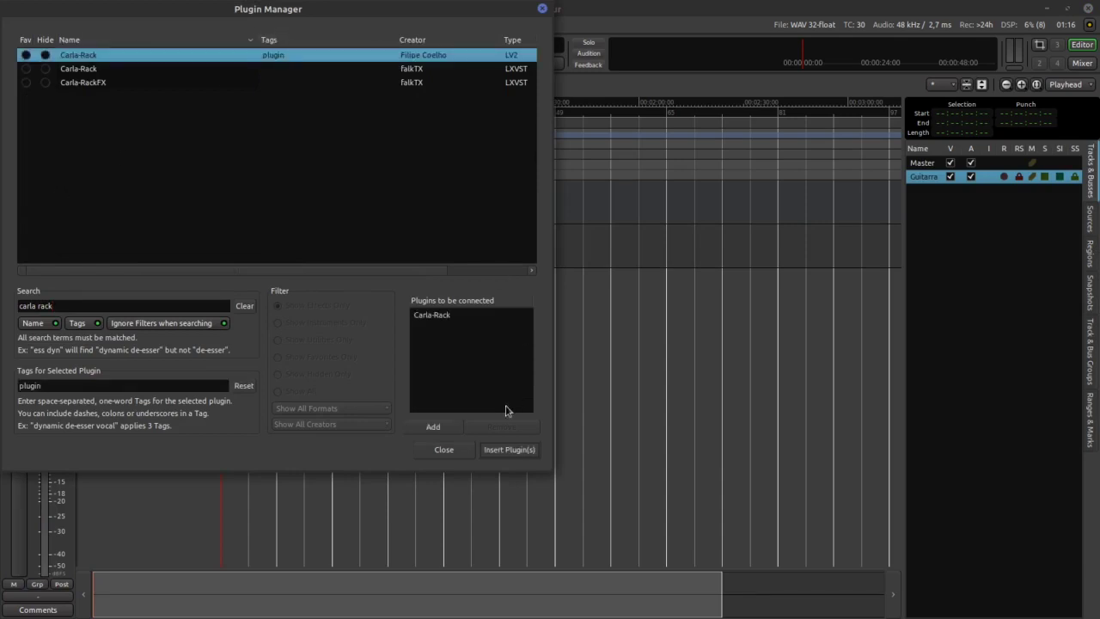
{"action": "left_click", "coordinate": [517, 448]}
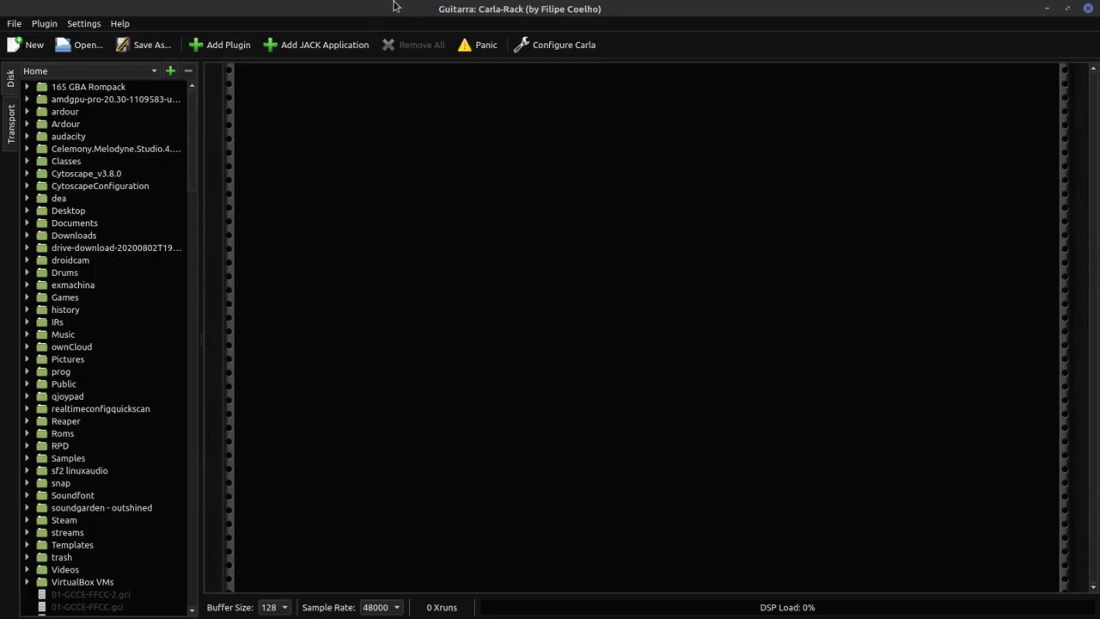
{"action": "left_click", "coordinate": [1047, 8]}
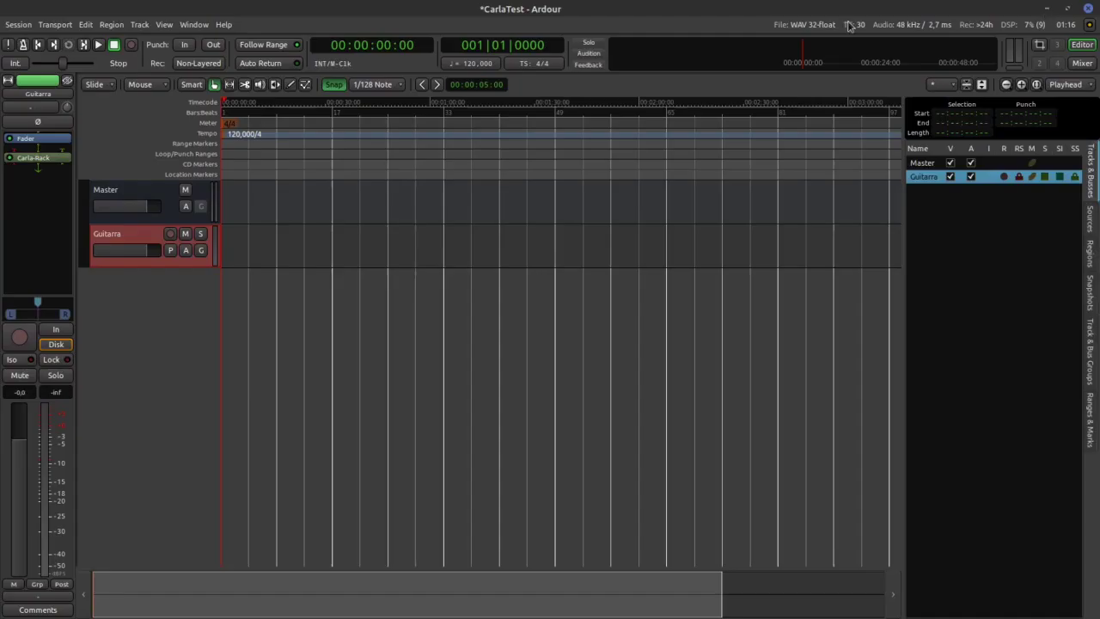
Add Guitarix to the track's Carla-Rack as a JACK application with 1 audio input, 2 audio outputs and no MIDI ports.
{"action": "double_click", "coordinate": [32, 157]}
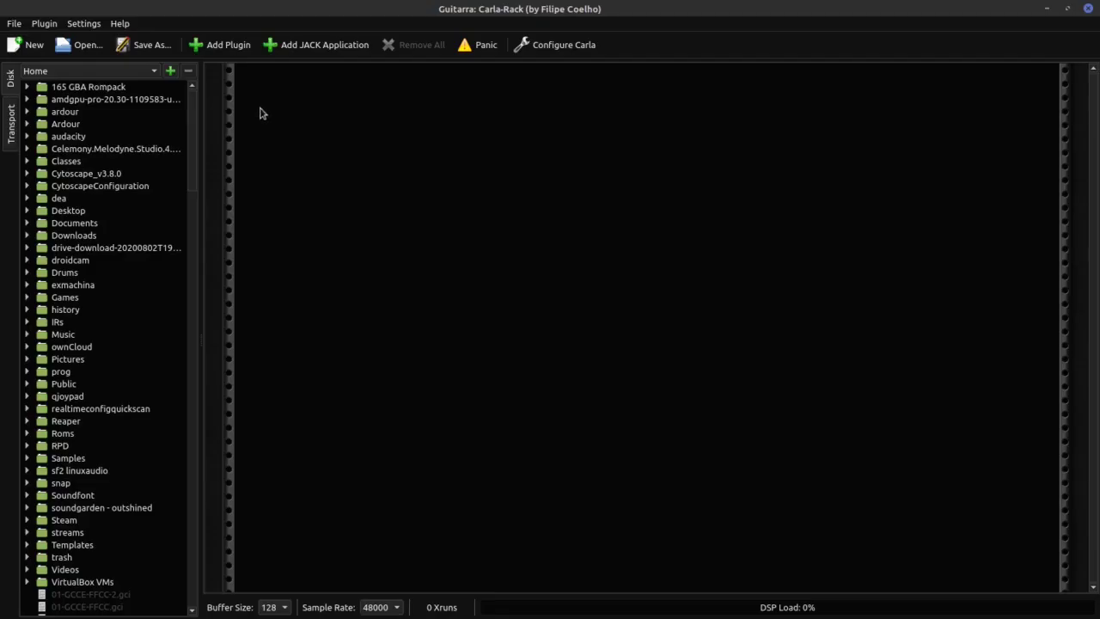
{"action": "left_click", "coordinate": [315, 45]}
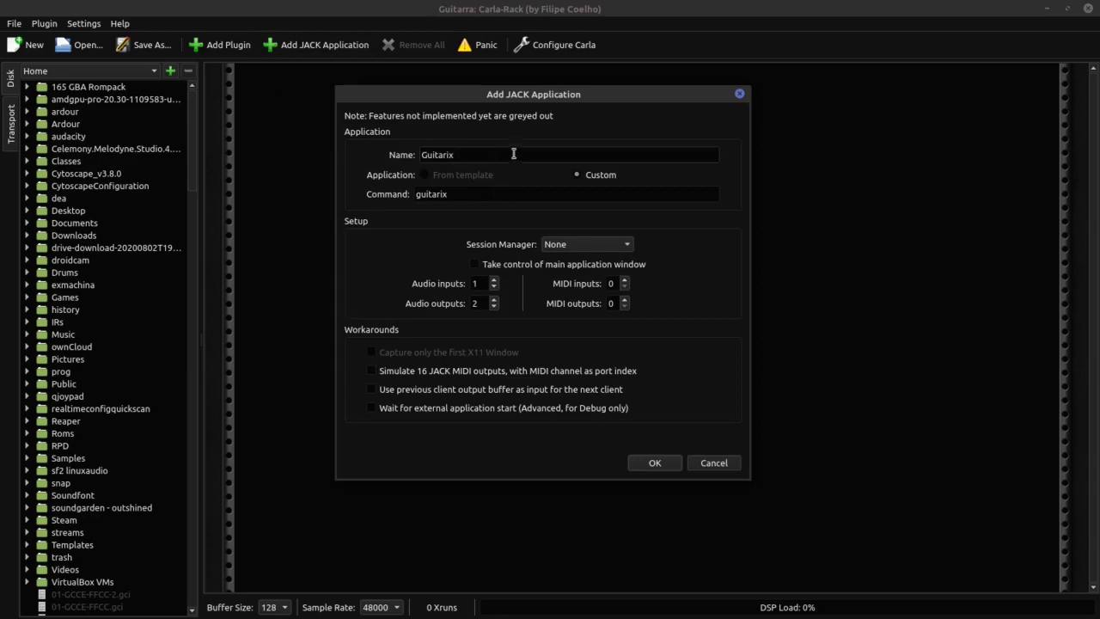
{"action": "left_click", "coordinate": [654, 463]}
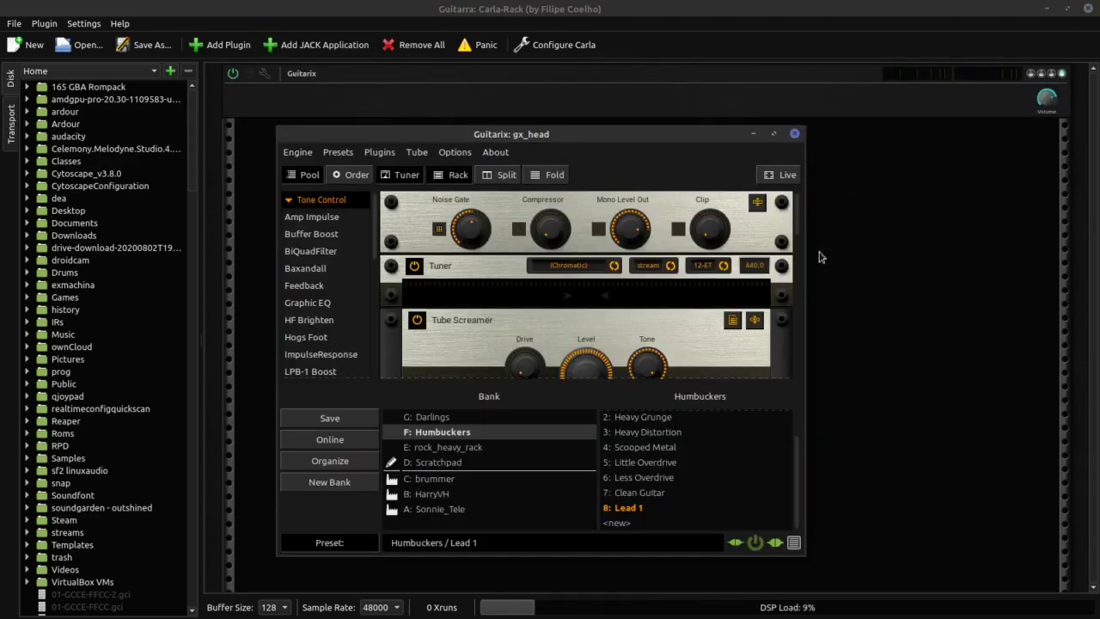
{"action": "left_click", "coordinate": [1047, 11]}
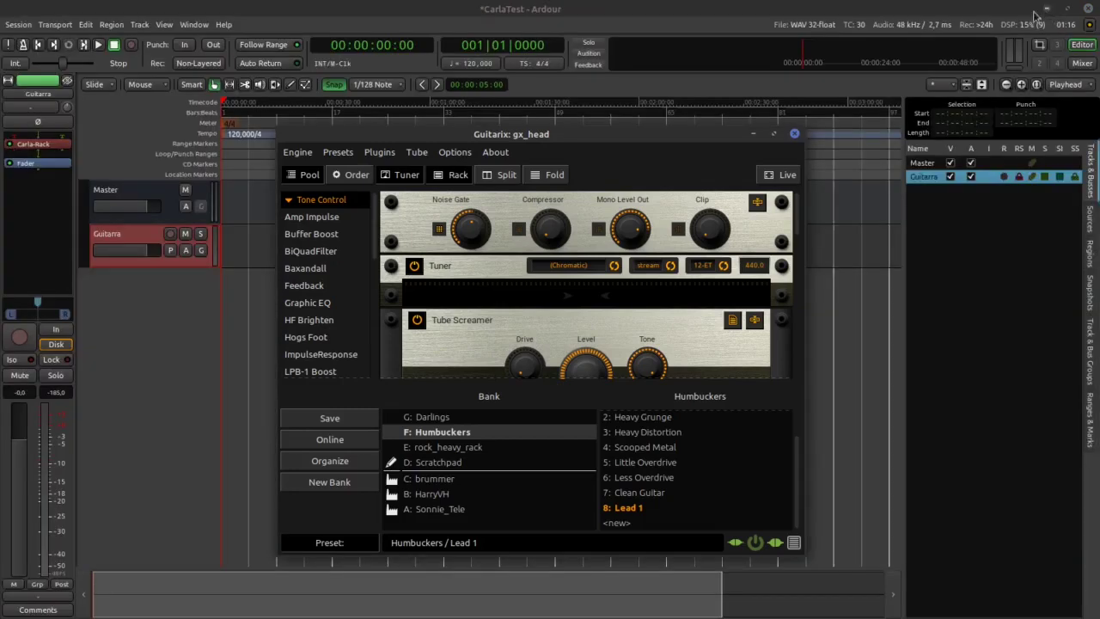
{"action": "left_click_drag", "start_coordinate": [531, 117], "coordinate": [749, 126]}
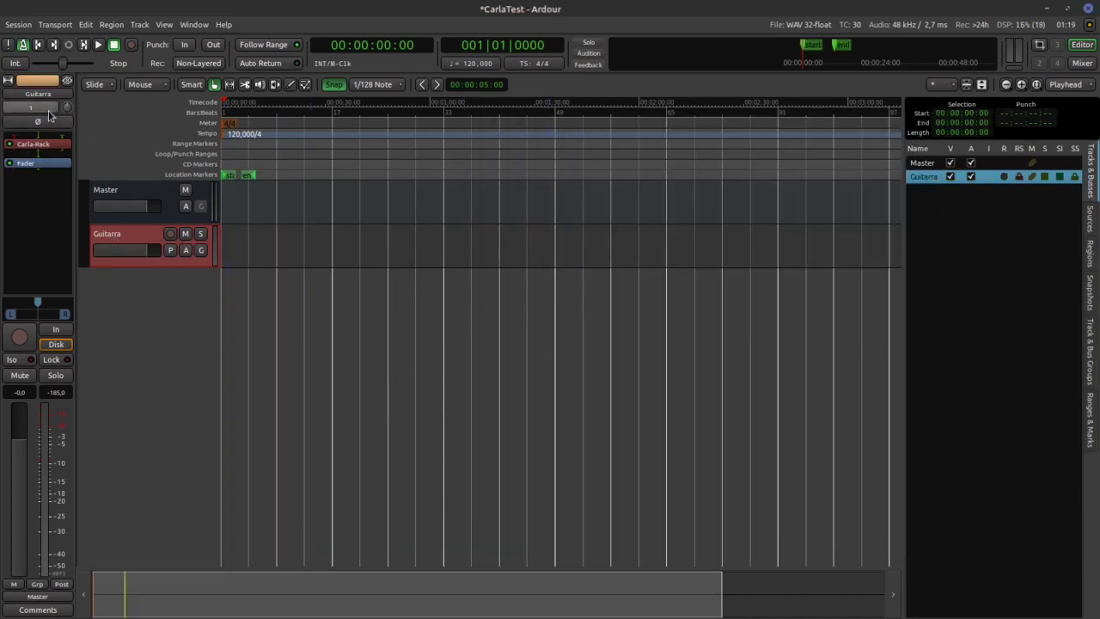
Set the Guitarra track's input to in 2 only.
{"action": "left_click", "coordinate": [48, 111]}
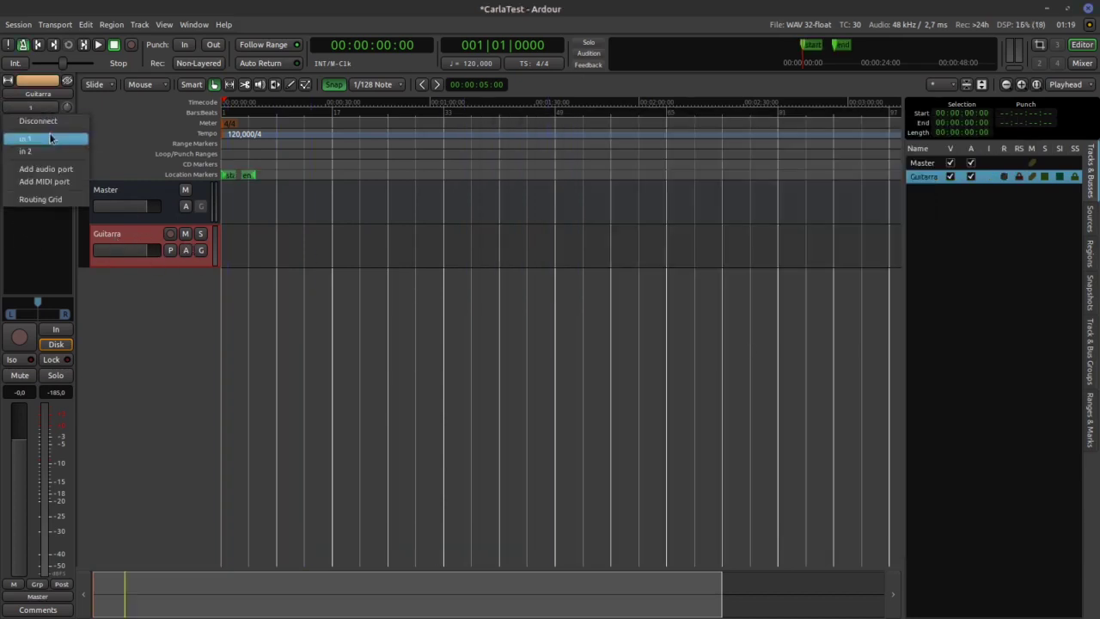
{"action": "left_click", "coordinate": [45, 110]}
{"action": "left_click", "coordinate": [44, 110]}
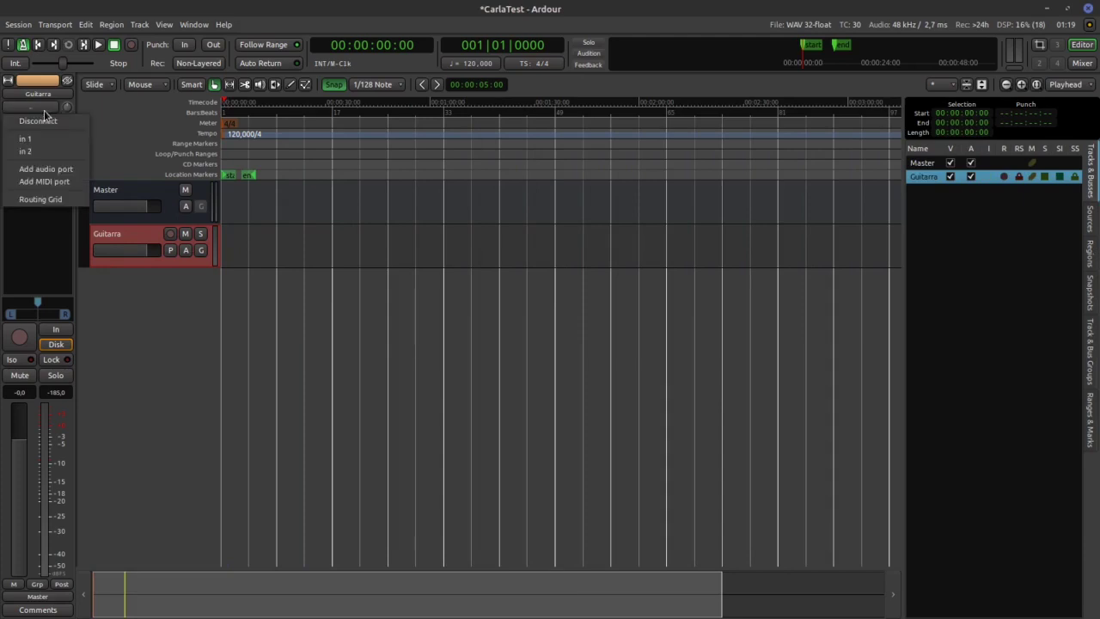
{"action": "left_click", "coordinate": [26, 150]}
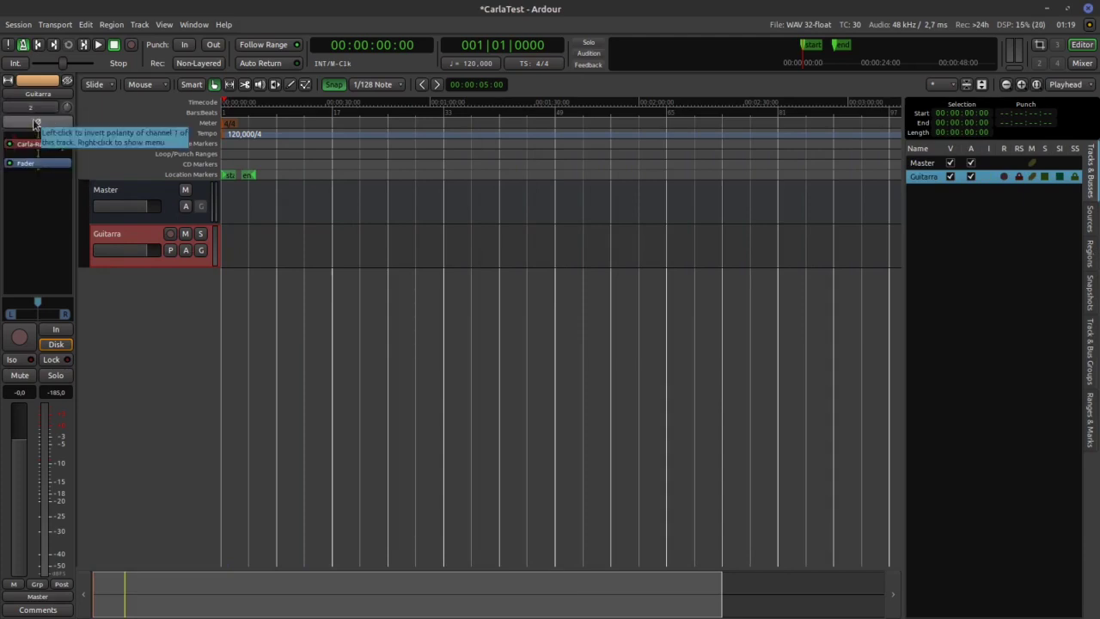
Arm the Guitarra track and record a guitar take of about 10 seconds from the session start.
{"action": "left_click", "coordinate": [168, 236]}
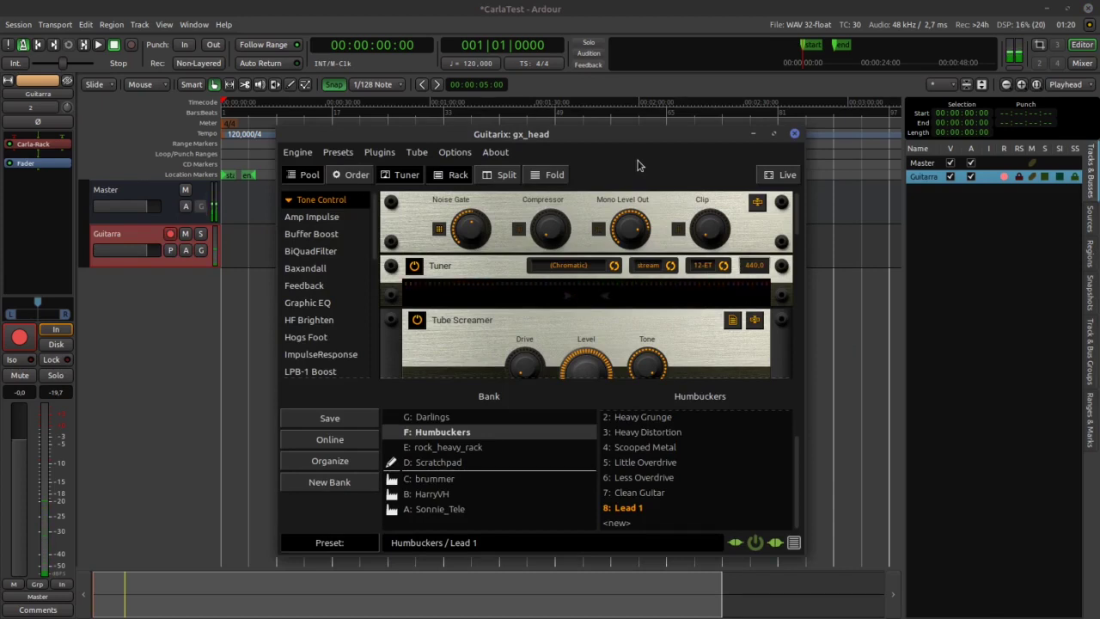
{"action": "left_click", "coordinate": [133, 8]}
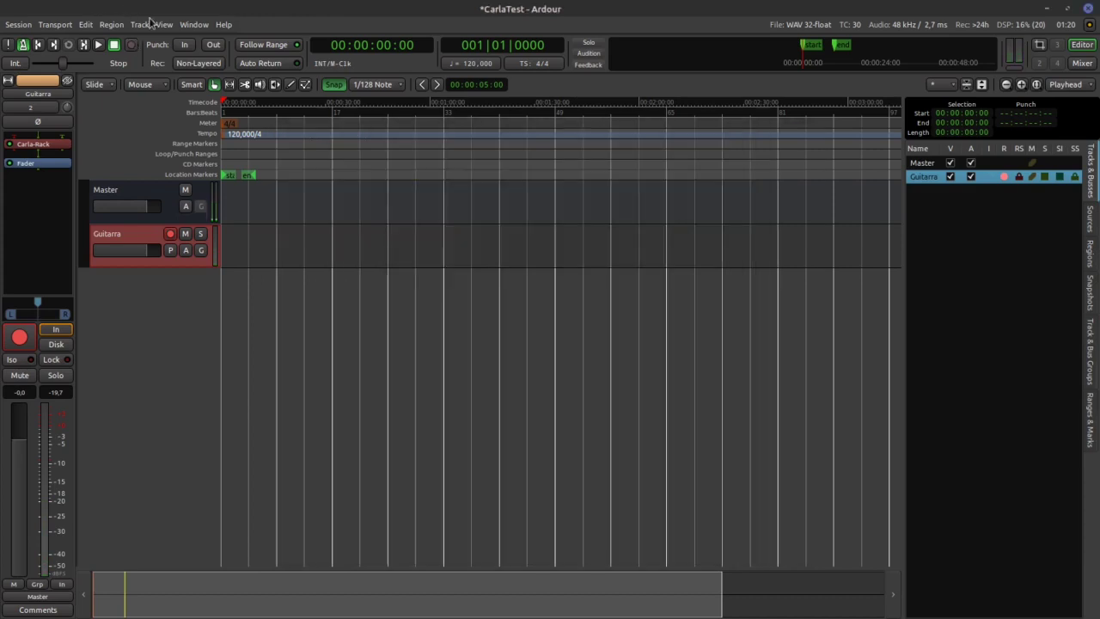
{"action": "key", "text": "space"}
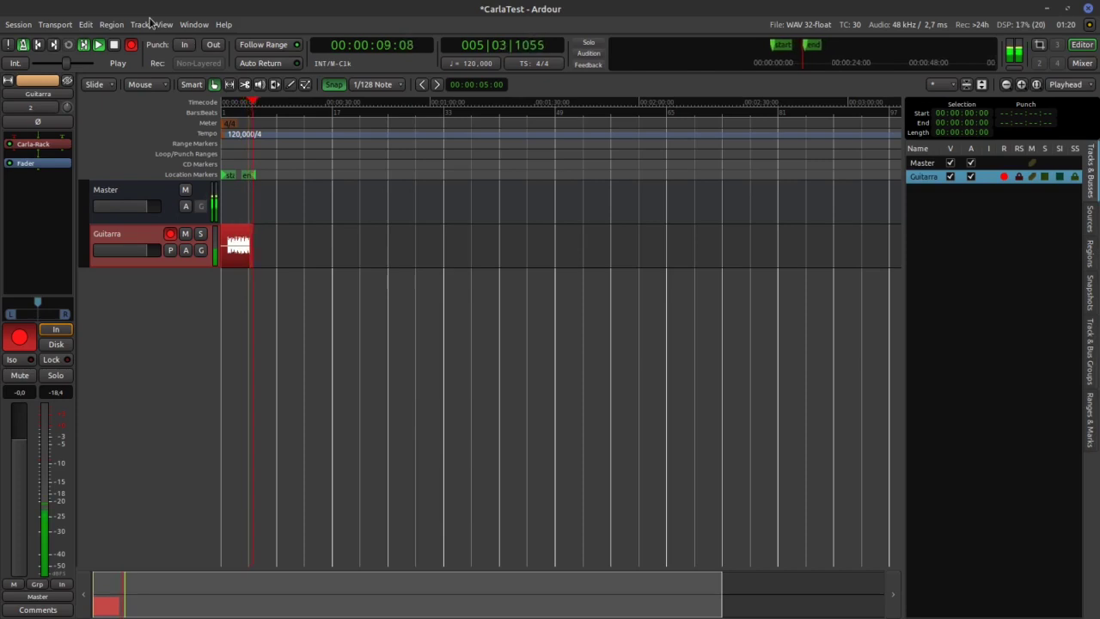
{"action": "key", "text": "space"}
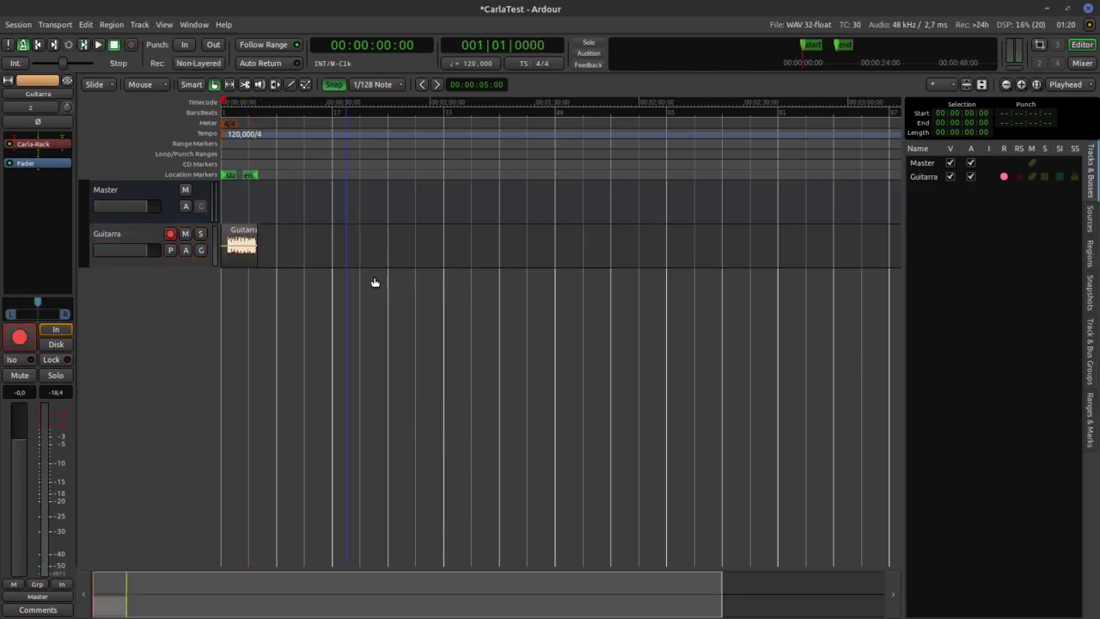
Play back the recorded guitar take once through Carla-Rack and once with Carla-Rack deactivated.
{"action": "key", "text": "space"}
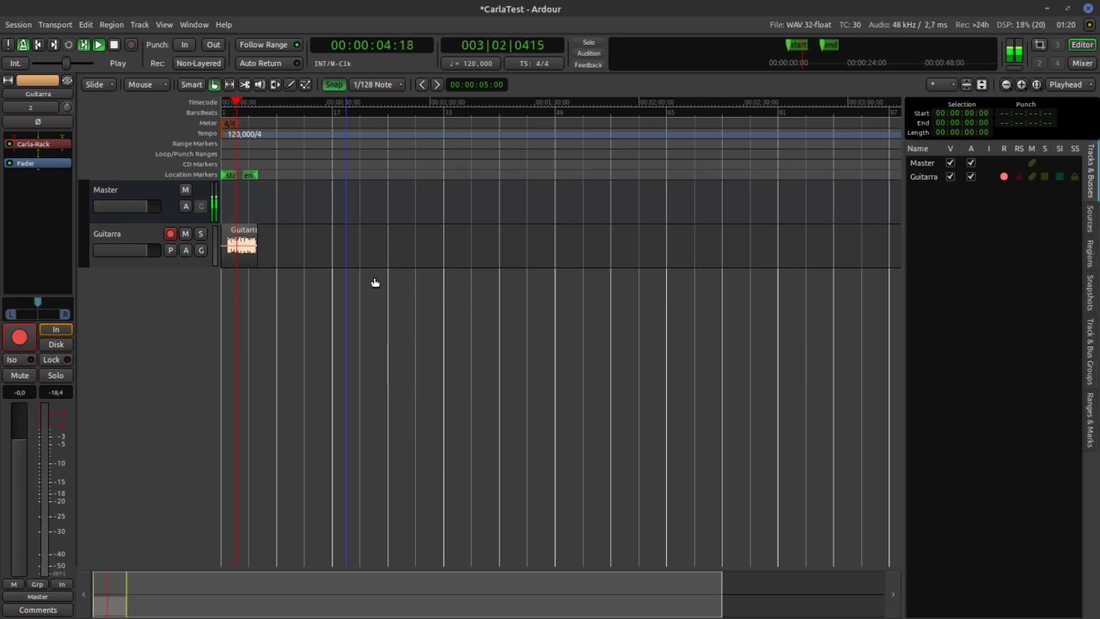
{"action": "key", "text": "space"}
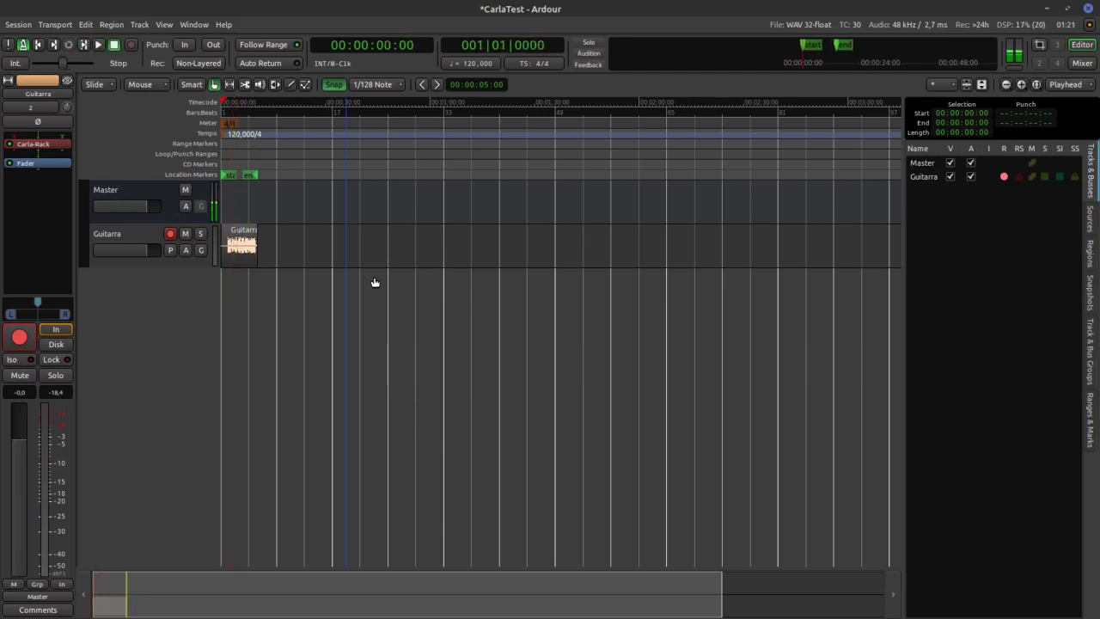
{"action": "left_click", "coordinate": [9, 144]}
{"action": "key", "text": "space"}
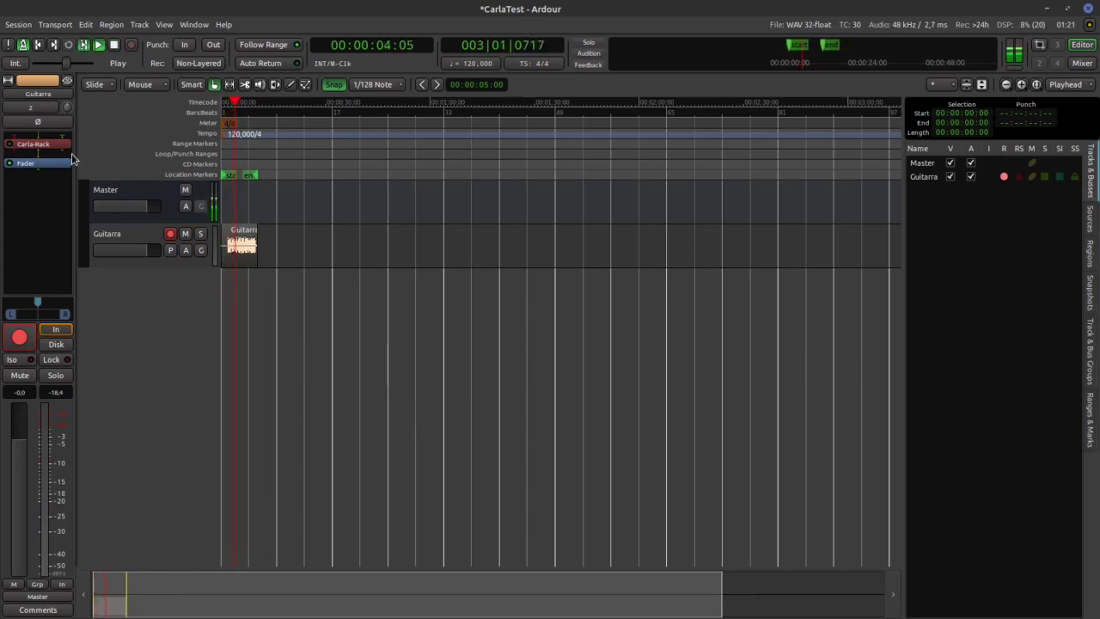
{"action": "key", "text": "space"}
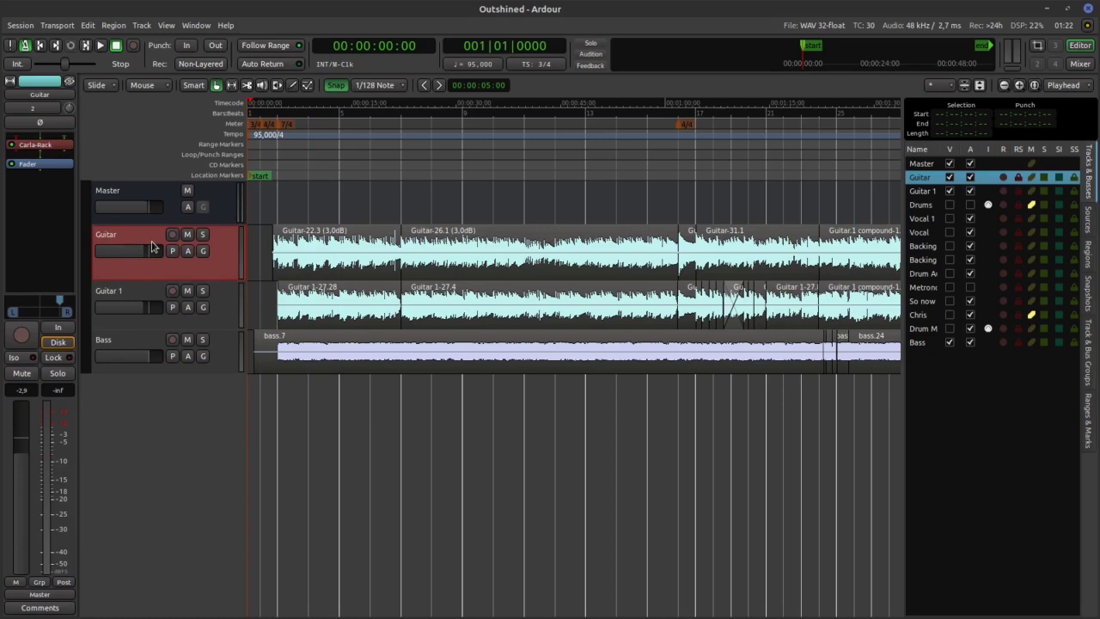
Open the Carla-Rack of the Guitar track in the Outshined session and remove GuitarixRight from the rack.
{"action": "left_click", "coordinate": [147, 293]}
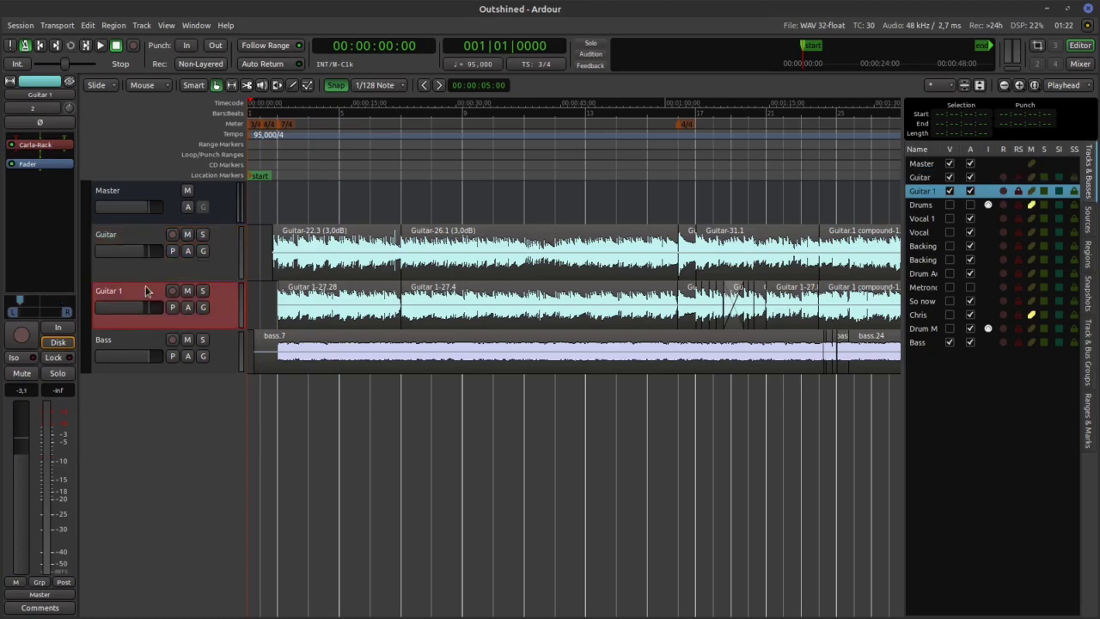
{"action": "left_click", "coordinate": [153, 233]}
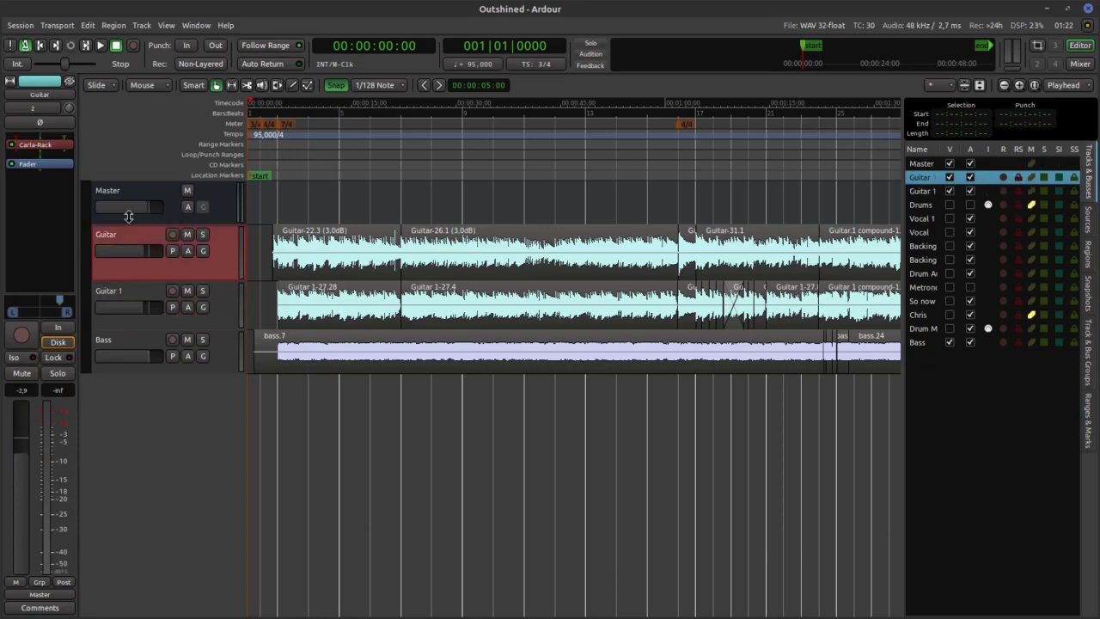
{"action": "double_click", "coordinate": [49, 146]}
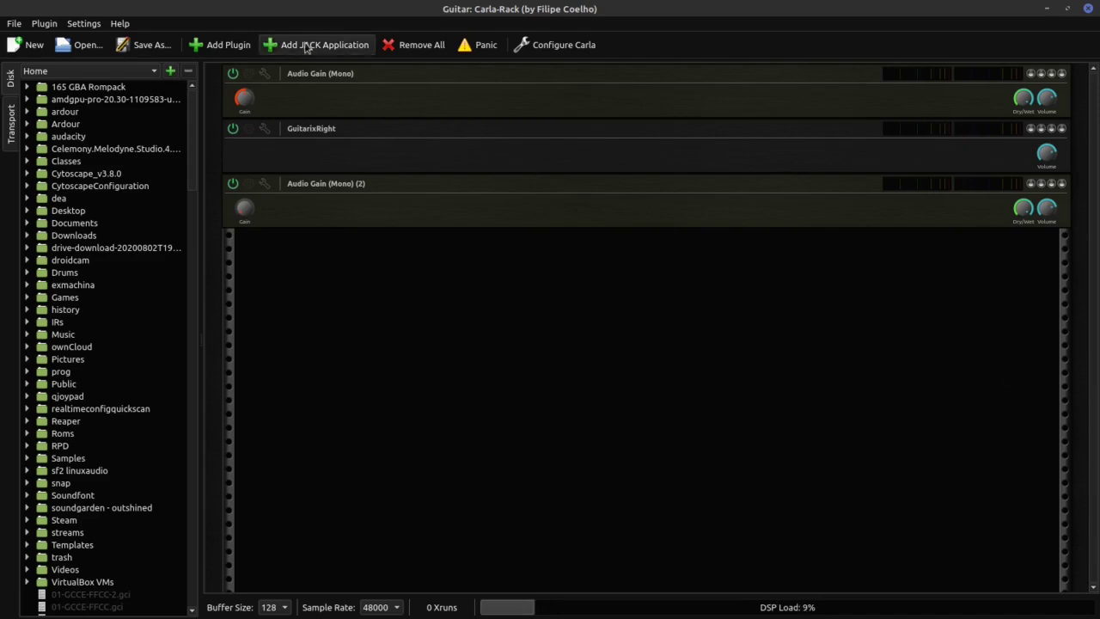
{"action": "left_click", "coordinate": [363, 143]}
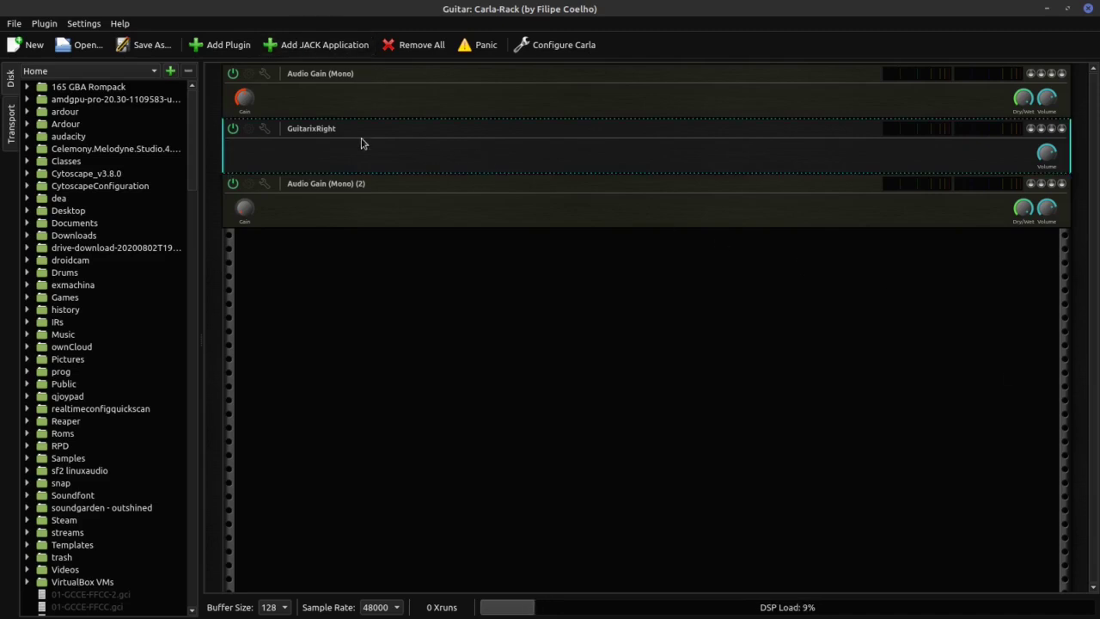
{"action": "right_click", "coordinate": [364, 142]}
{"action": "left_click", "coordinate": [412, 367]}
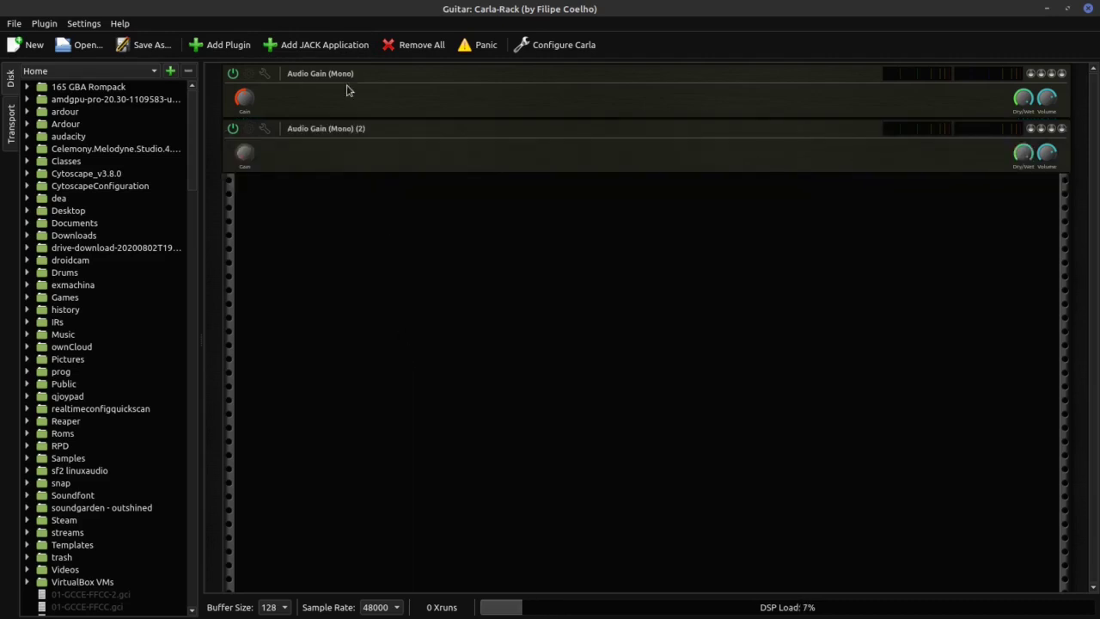
Set up a new JACK application named GuitarixRight with the command guitarix -r Aluminium -n GuitarRight -E.
{"action": "left_click", "coordinate": [318, 48]}
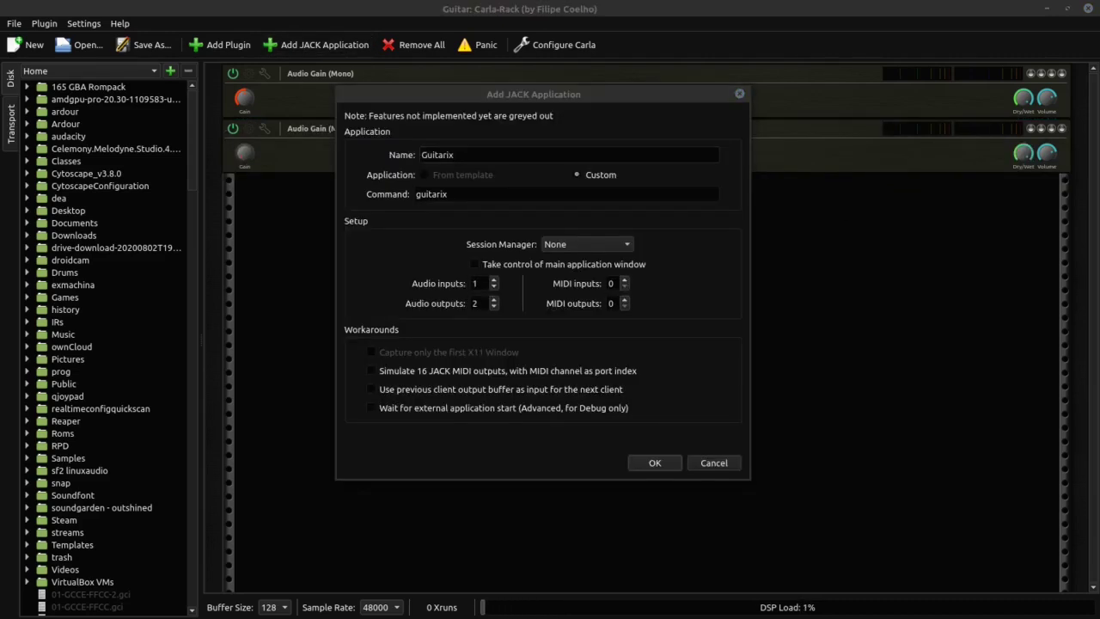
{"action": "left_click", "coordinate": [487, 153]}
{"action": "key", "text": "BackSpace"}
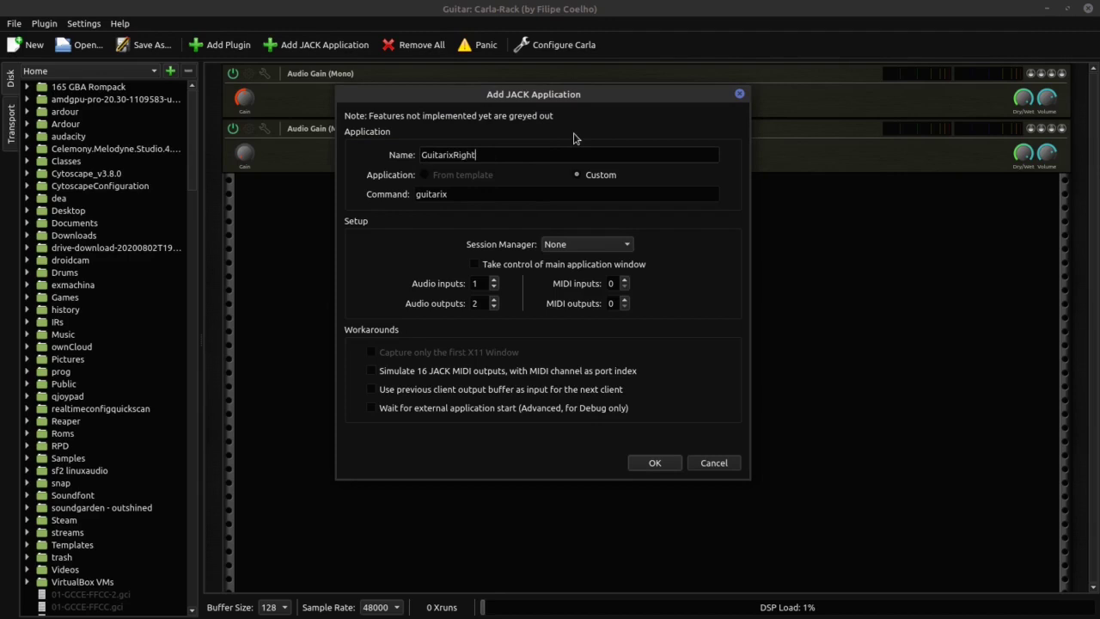
{"action": "double_click", "coordinate": [510, 193]}
{"action": "type", "text": "guitarix -r Aluminium -r GuitarLeft -E"}
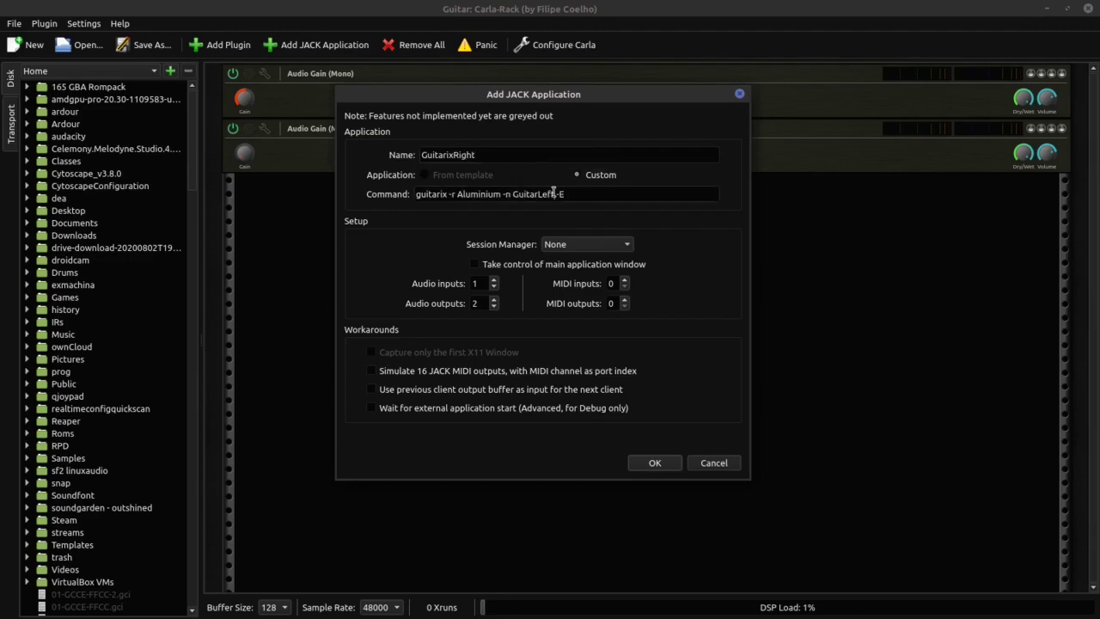
{"action": "key", "text": "BackSpace"}
{"action": "key", "text": "BackSpace"}
{"action": "key", "text": "BackSpace"}
{"action": "type", "text": "Righ"}
{"action": "key", "text": "ctrl+shift+Right"}
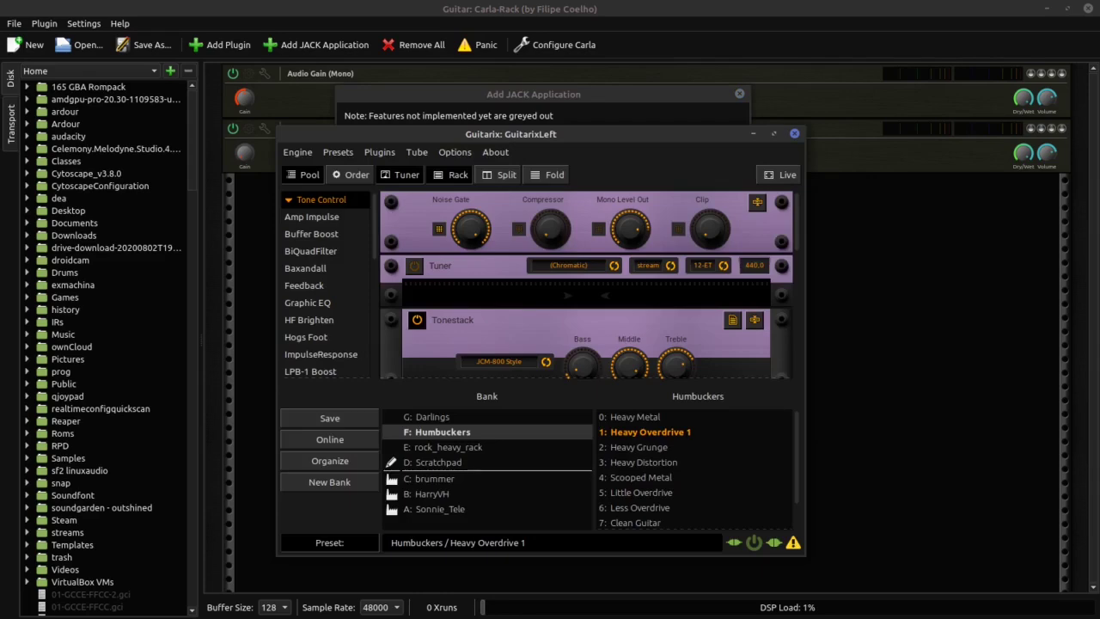
Examine the list of available skins in the GuitarixLeft window and minimize that window.
{"action": "left_click", "coordinate": [457, 156]}
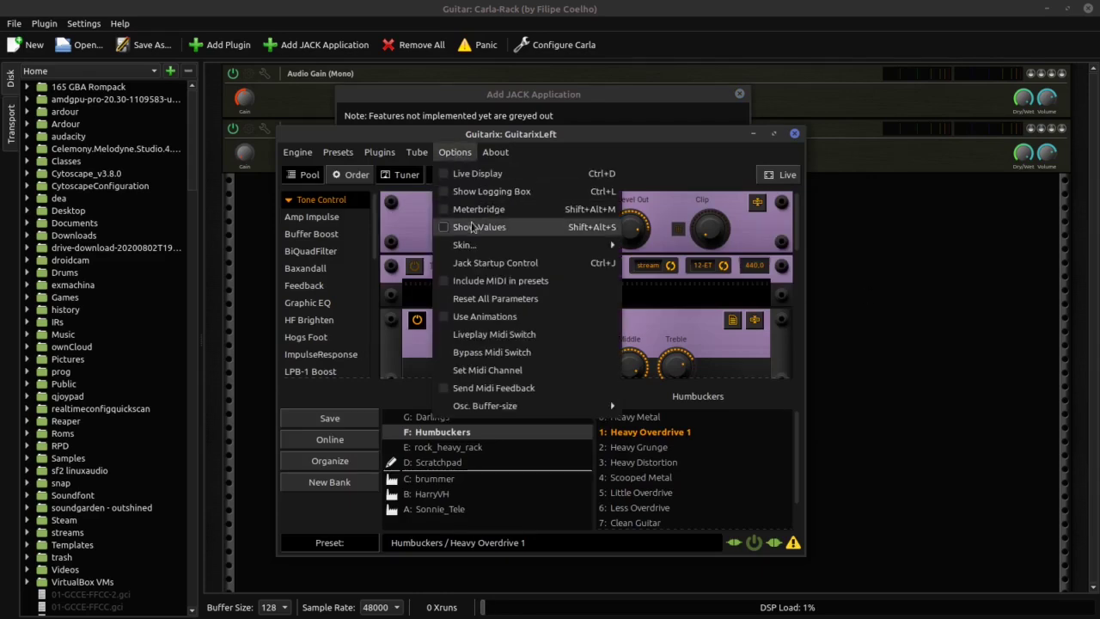
{"action": "mouse_move", "coordinate": [478, 244]}
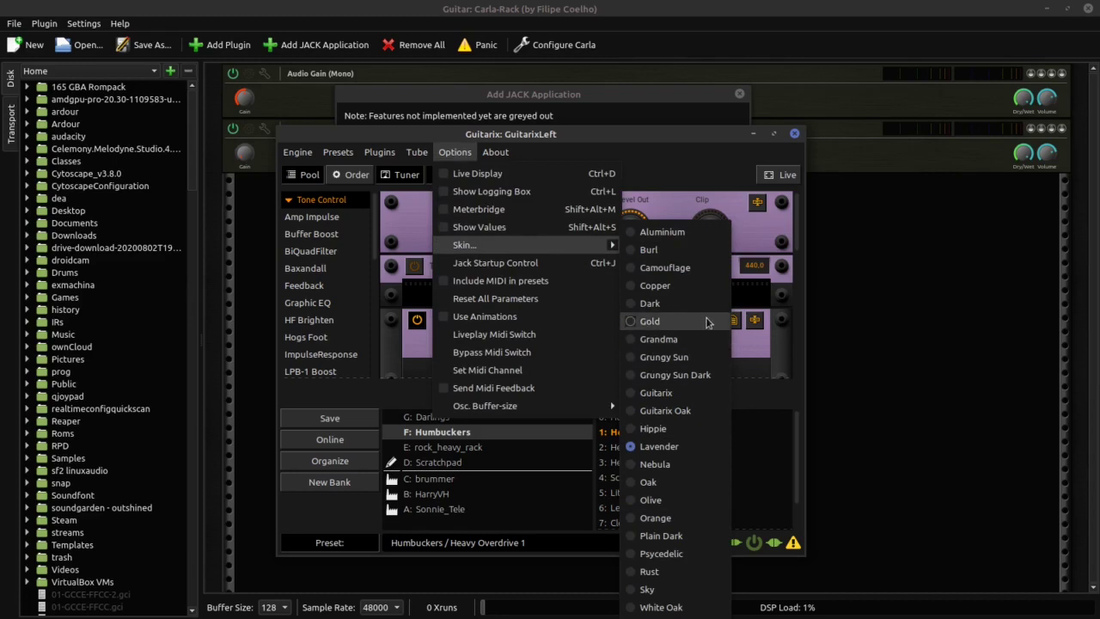
{"action": "left_click", "coordinate": [648, 146]}
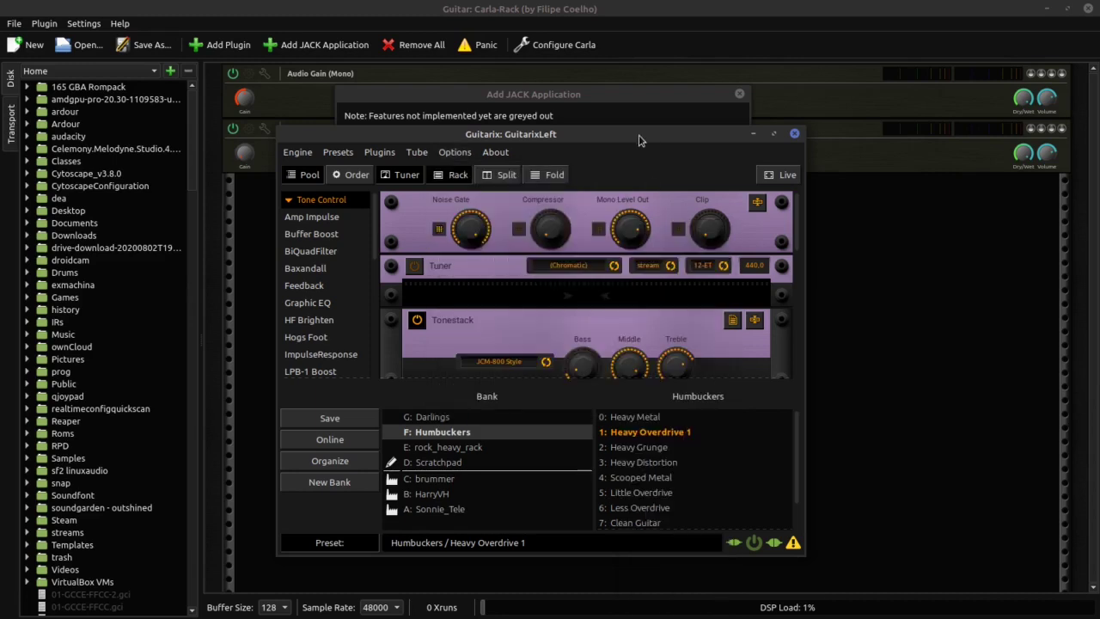
{"action": "left_click", "coordinate": [753, 133]}
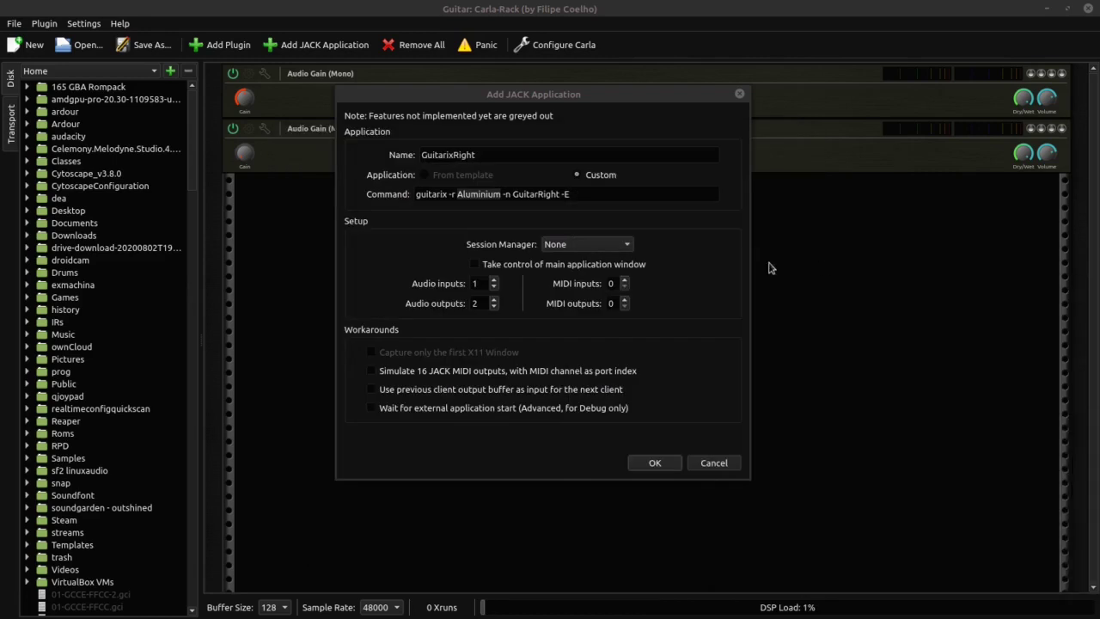
Re-enter the -E option at the end of the command, close the GuitarixLeft window and add GuitarixRight to the rack.
{"action": "left_click", "coordinate": [560, 193]}
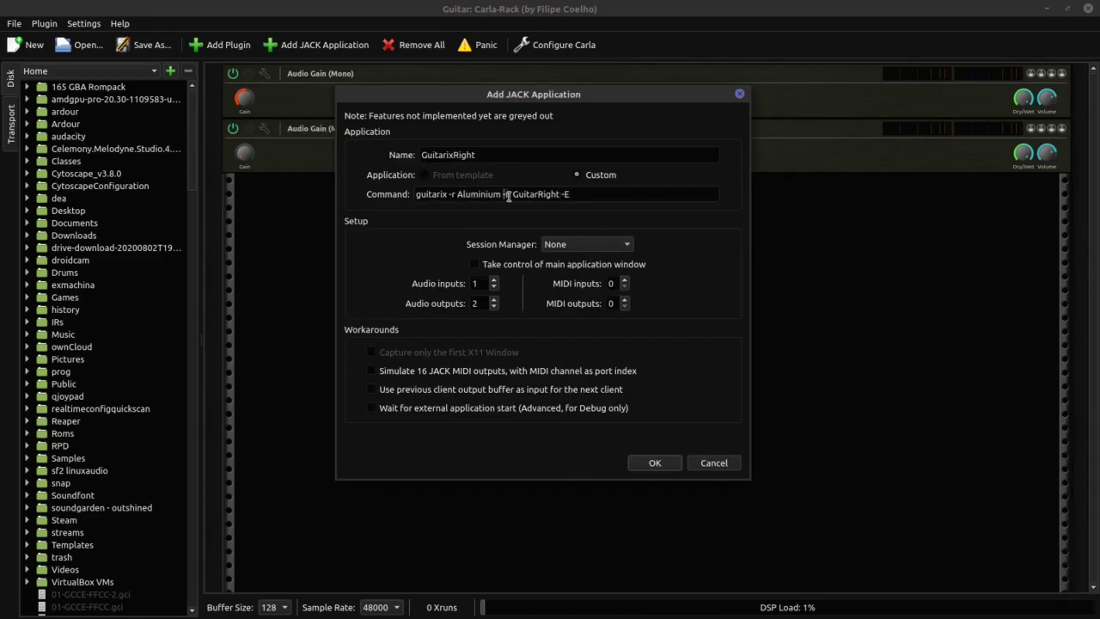
{"action": "left_click", "coordinate": [560, 194]}
{"action": "type", "text": "-"}
{"action": "type", "text": "E"}
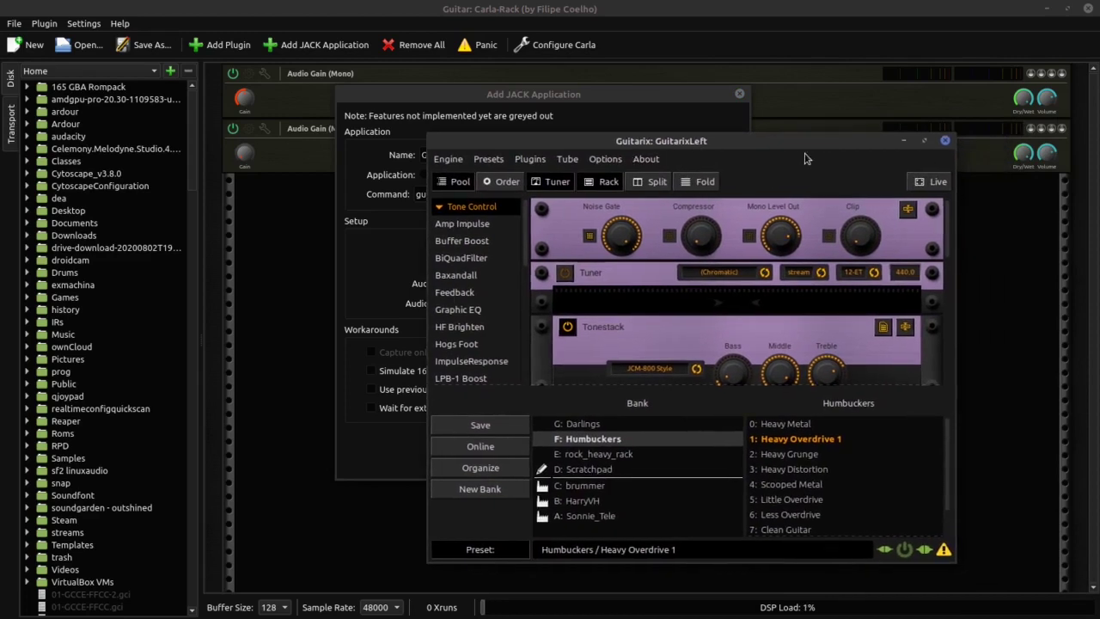
{"action": "left_click", "coordinate": [943, 141]}
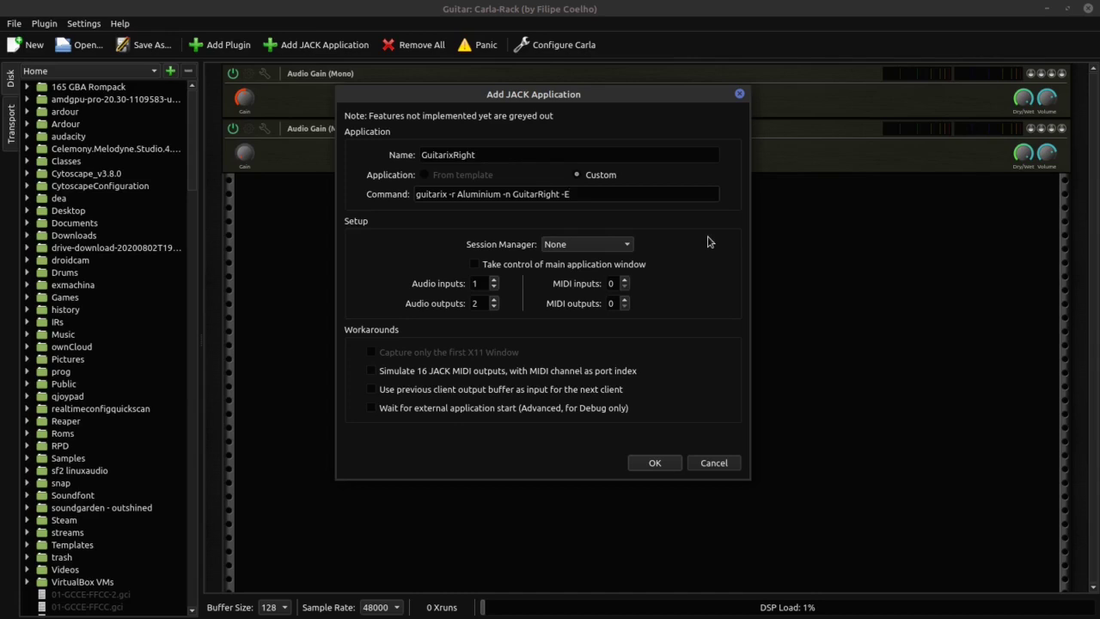
{"action": "left_click", "coordinate": [654, 464]}
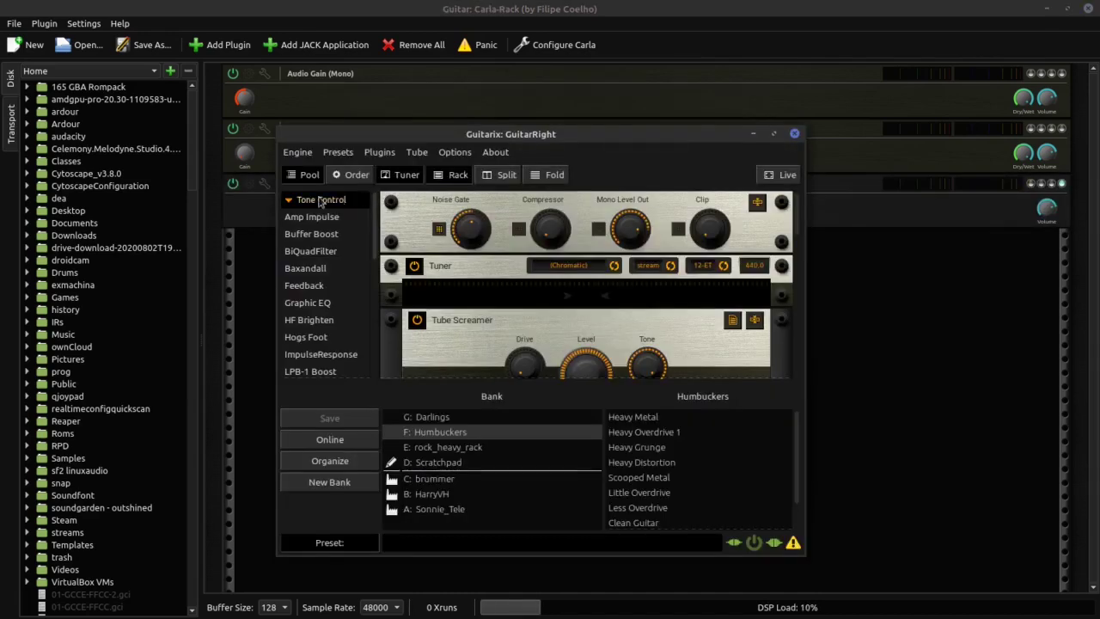
Move GuitarixRight up one slot, between the two Audio Gain plugins, and bring the GuitarRight window to the front.
{"action": "mouse_move", "coordinate": [566, 147]}
{"action": "left_mouse_down"}
{"action": "mouse_move", "coordinate": [683, 168]}
{"action": "mouse_move", "coordinate": [720, 205]}
{"action": "left_mouse_up"}
{"action": "right_click", "coordinate": [387, 215]}
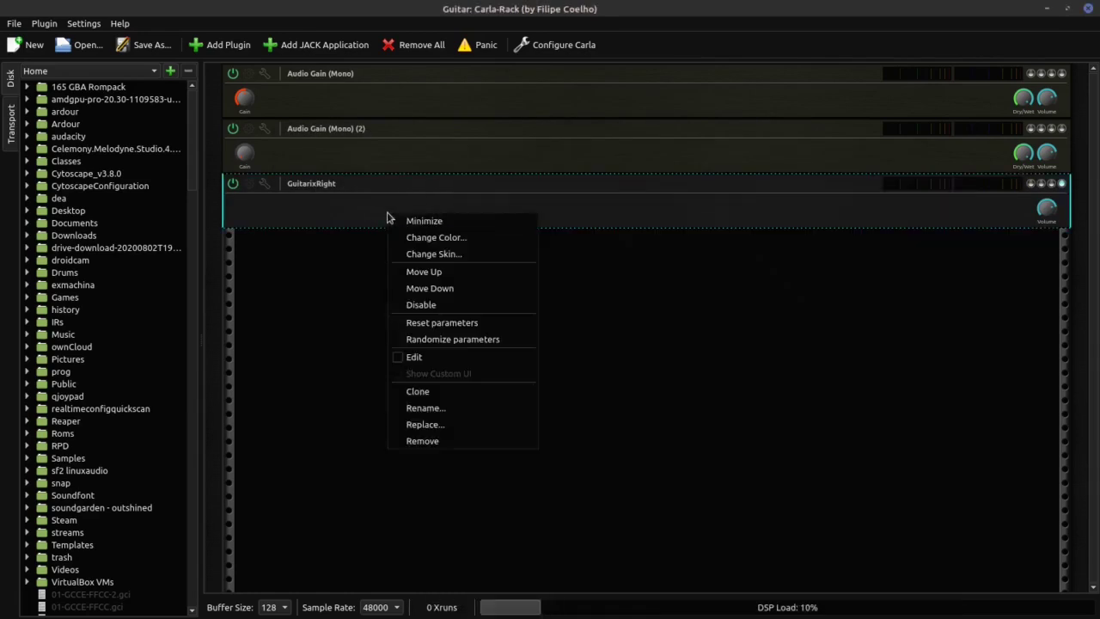
{"action": "left_click", "coordinate": [479, 273]}
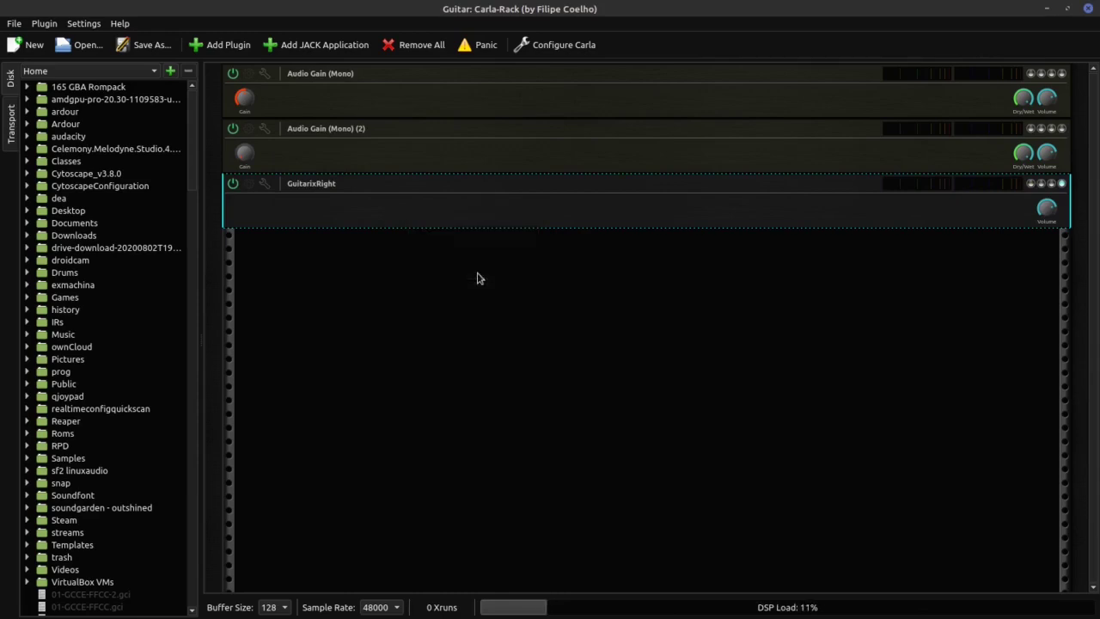
{"action": "key", "text": "alt+Tab"}
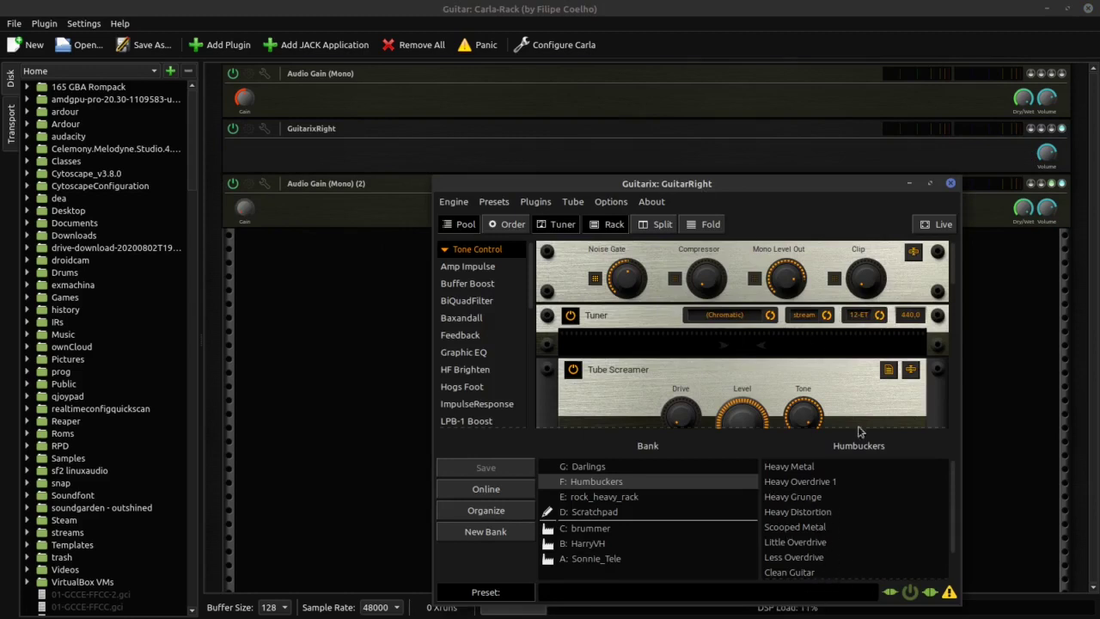
In Ardour's CarlaTest session, add one MIDI track named Drums Hydrogen with Carla-Rack (VST) as its instrument.
{"action": "key", "text": "alt+Tab"}
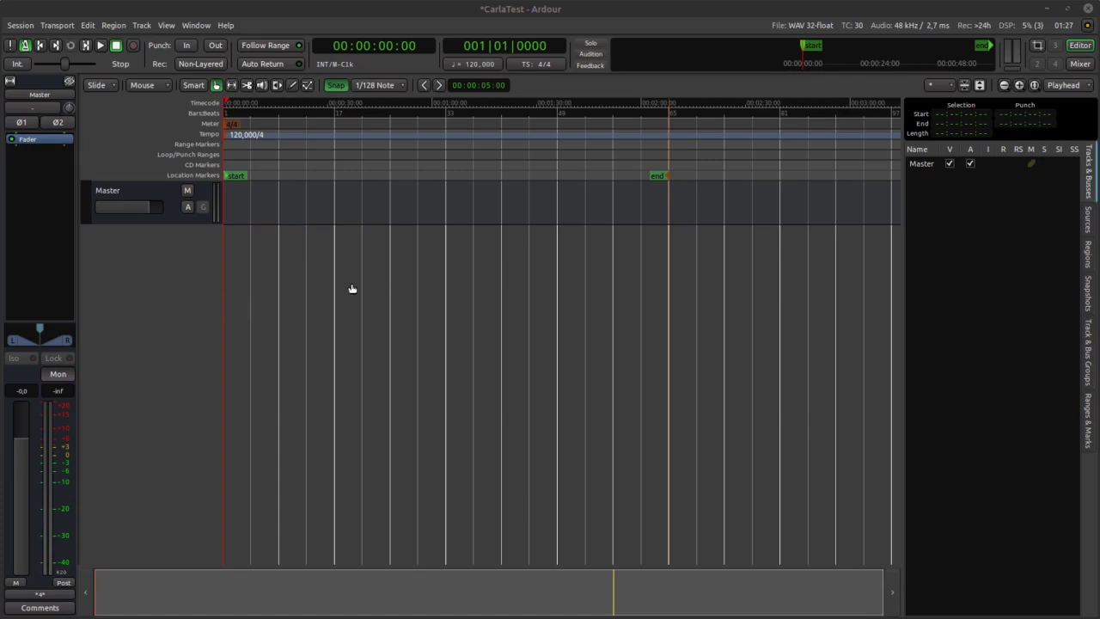
{"action": "double_click", "coordinate": [173, 277]}
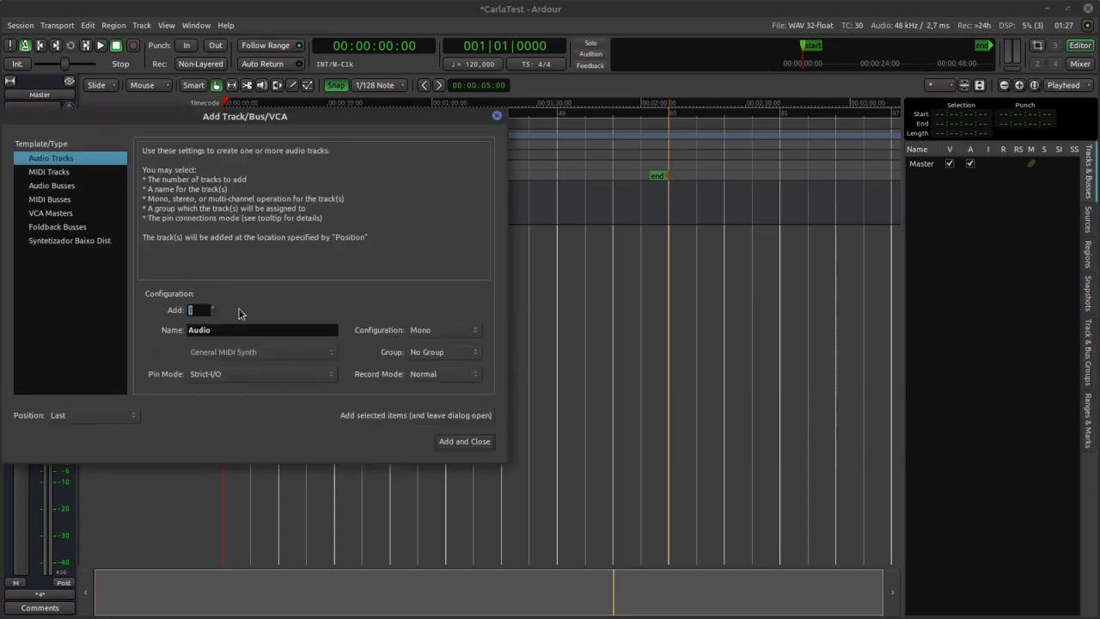
{"action": "left_click_drag", "start_coordinate": [225, 328], "coordinate": [165, 322]}
{"action": "type", "text": "Drums Hydrogen"}
{"action": "left_click", "coordinate": [48, 172]}
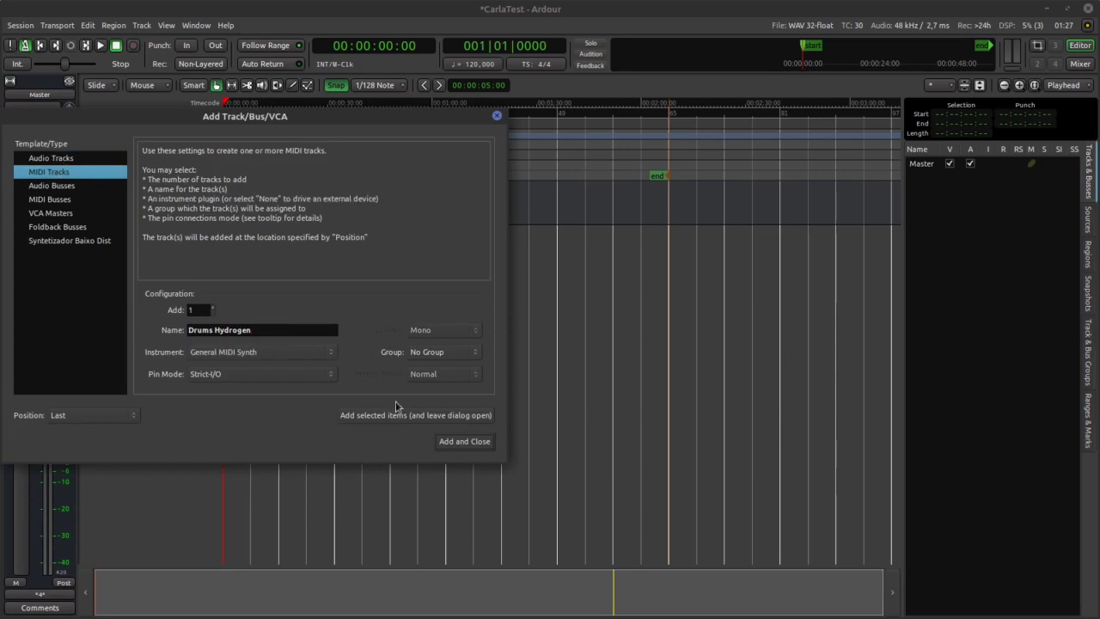
{"action": "left_click", "coordinate": [310, 354]}
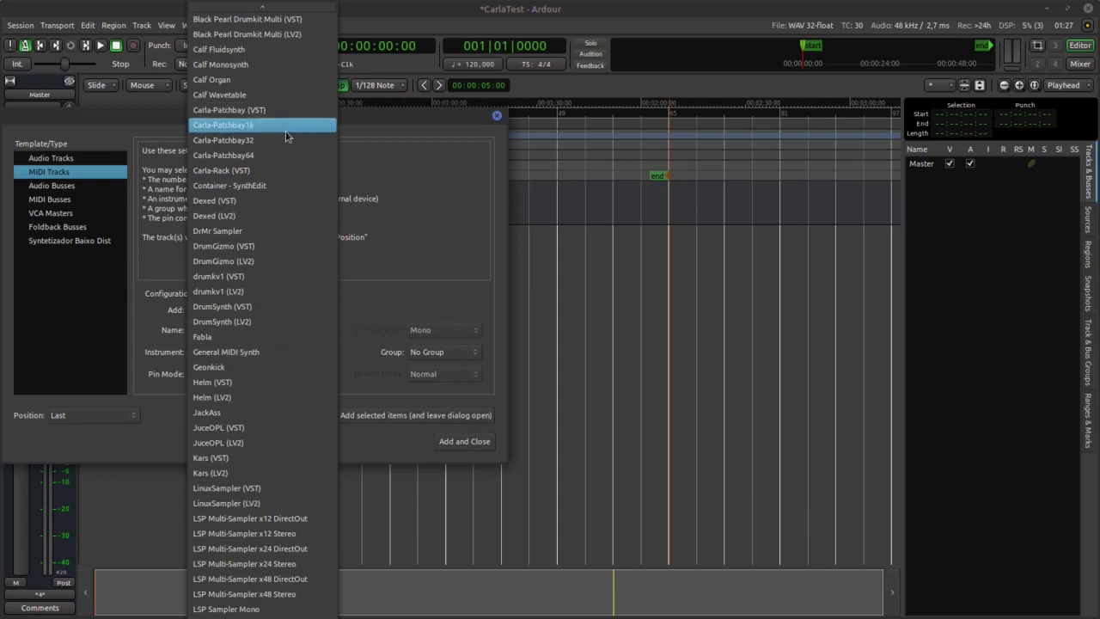
{"action": "left_click", "coordinate": [263, 172]}
{"action": "left_click", "coordinate": [453, 444]}
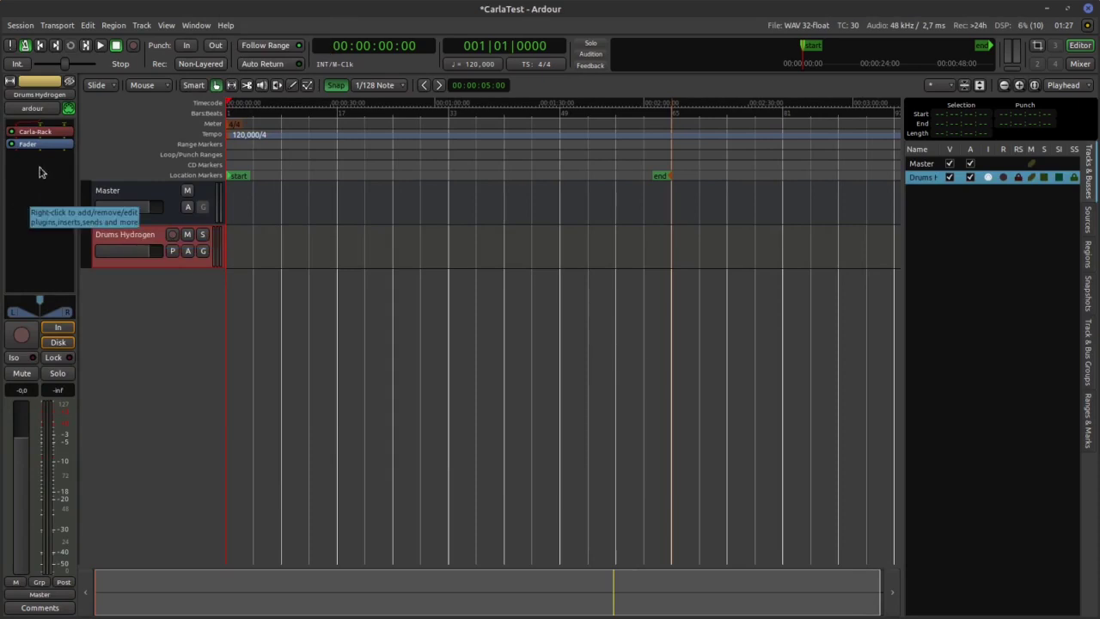
In the Drums Hydrogen track's Carla-Rack, set up a JACK application named Hydrogen, using hydrogen -s with the path to CarlaTest/drums.h2song and -n.
{"action": "double_click", "coordinate": [40, 136]}
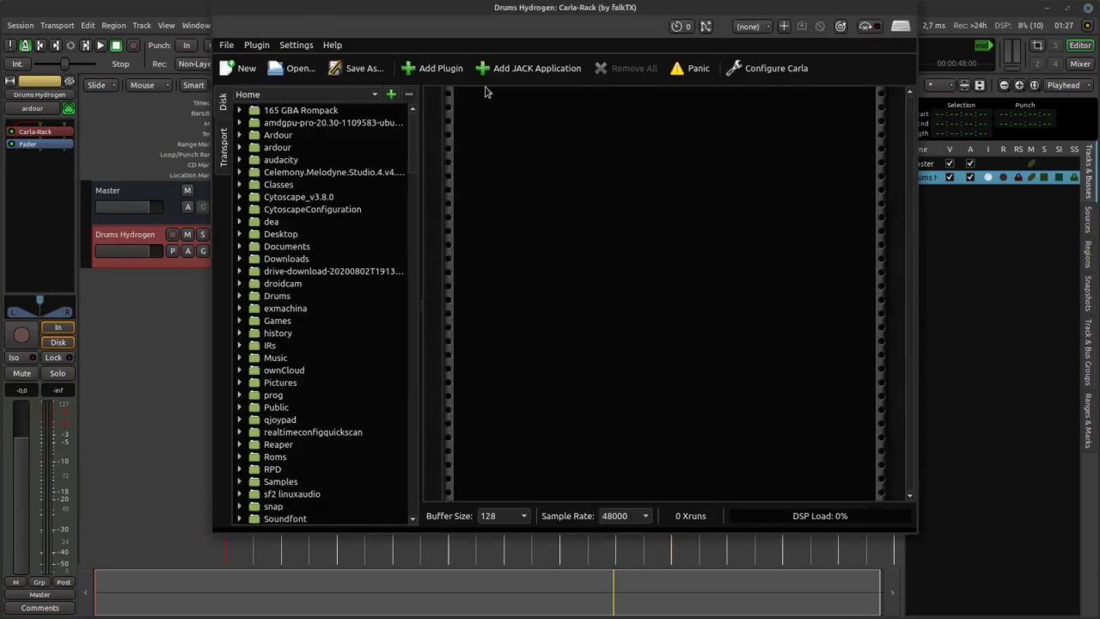
{"action": "left_click", "coordinate": [505, 79]}
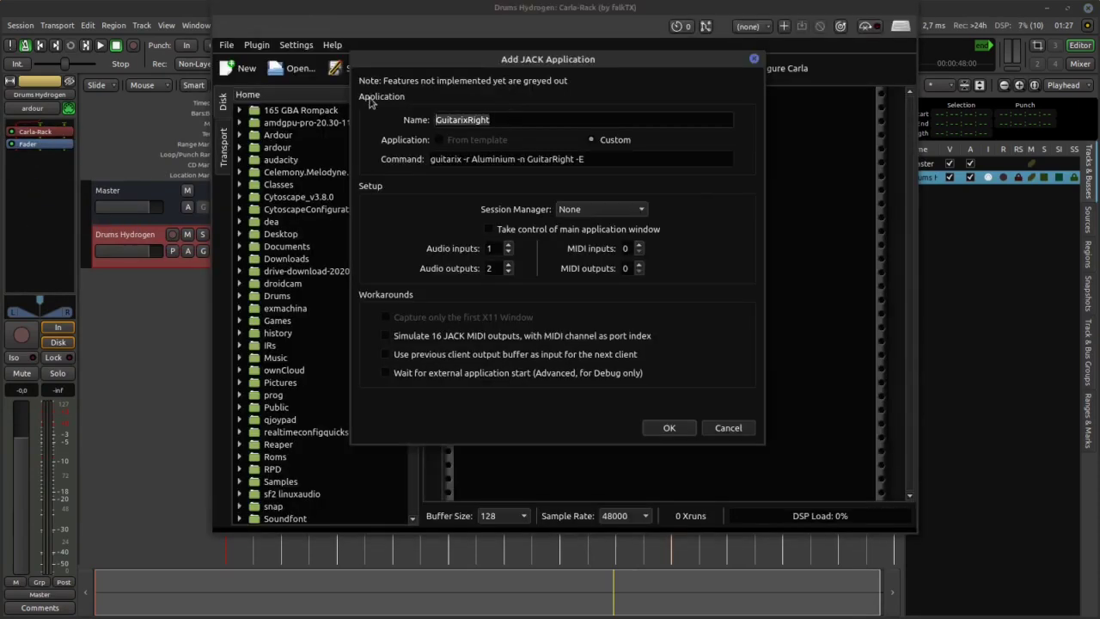
{"action": "type", "text": "Hydrogen"}
{"action": "key", "text": "Tab"}
{"action": "key", "text": "BackSpace"}
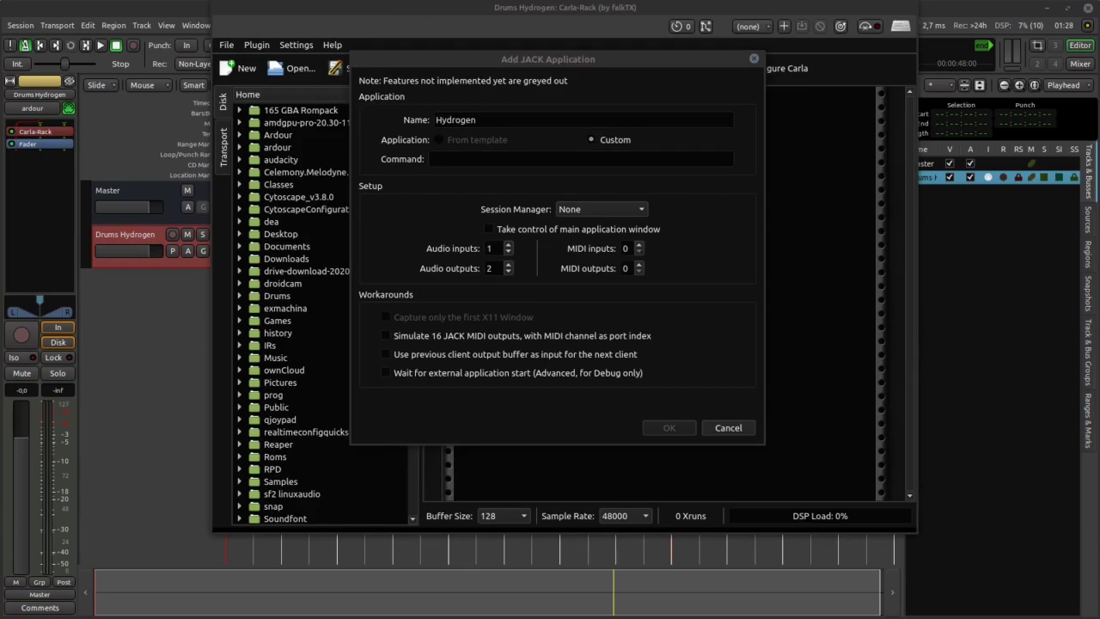
{"action": "middle_click", "coordinate": [563, 163]}
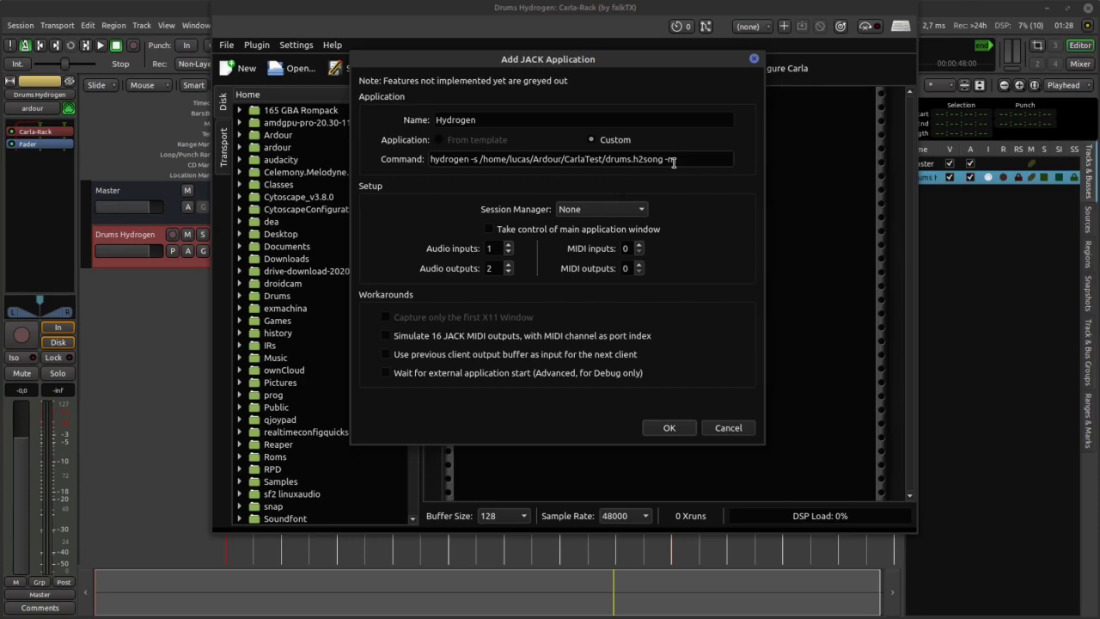
Reduce the audio inputs by one, increase the MIDI inputs by one and add Hydrogen to the rack, moving its window slightly lower.
{"action": "left_click", "coordinate": [507, 252]}
{"action": "left_click", "coordinate": [640, 245]}
{"action": "left_click", "coordinate": [668, 426]}
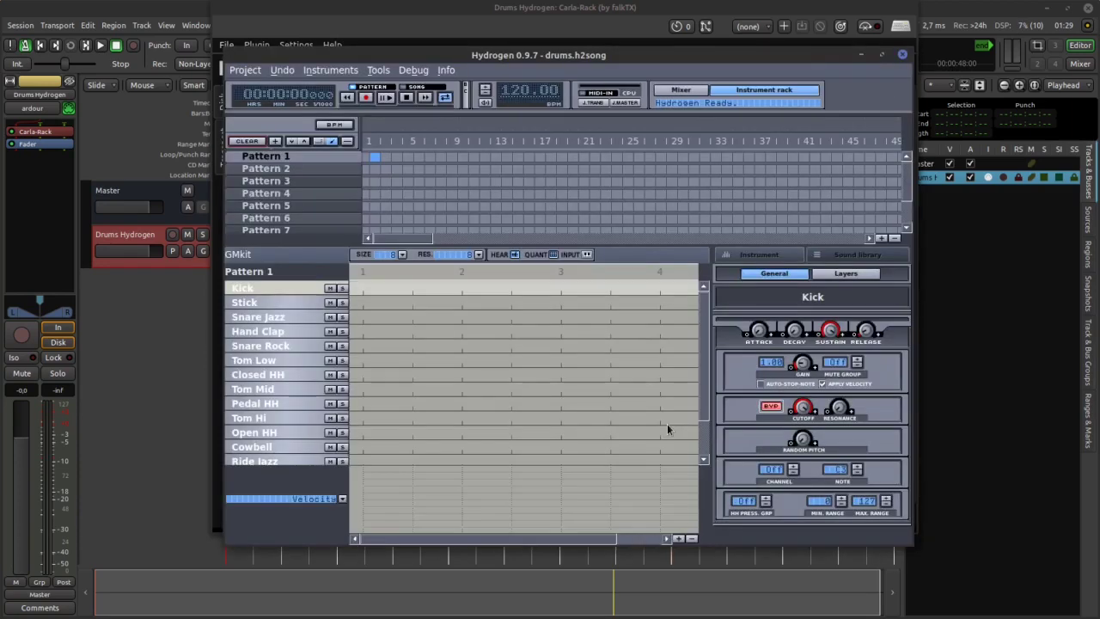
{"action": "left_click_drag", "start_coordinate": [544, 56], "coordinate": [533, 77]}
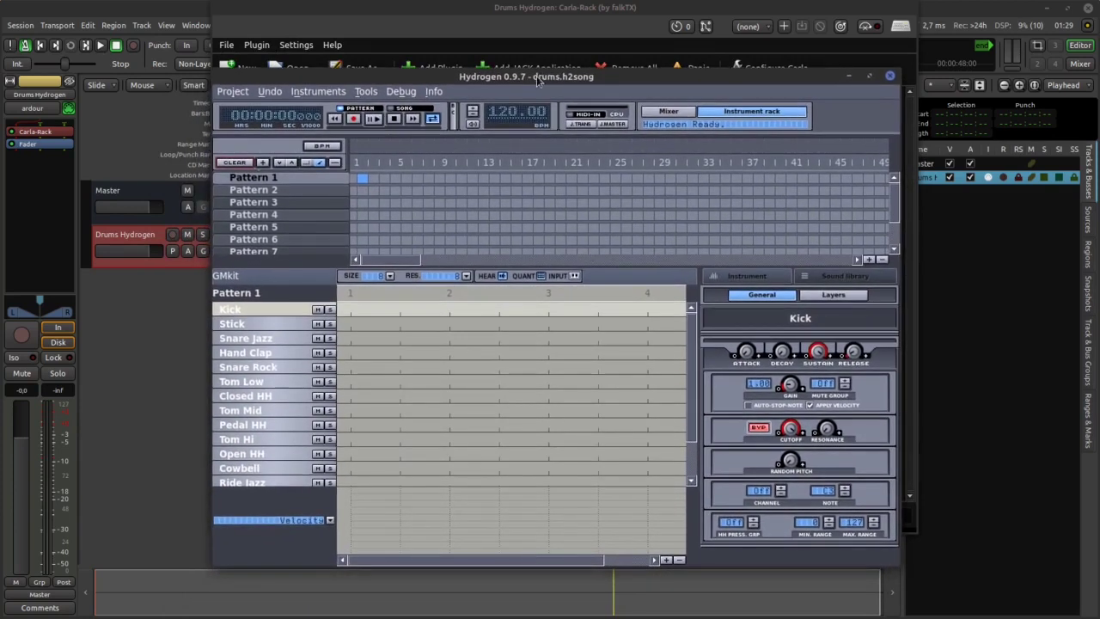
Load the RedRokkit user drumkit in Hydrogen and place a Kick note on beat 1 of Pattern 1.
{"action": "left_click", "coordinate": [855, 277]}
{"action": "right_click", "coordinate": [754, 340]}
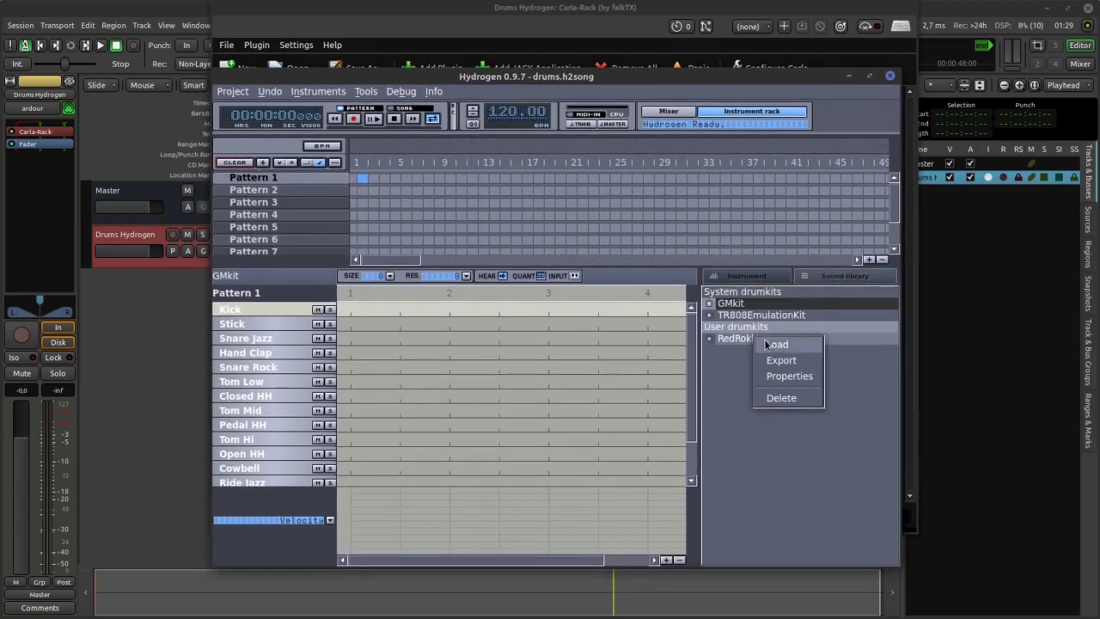
{"action": "left_click", "coordinate": [758, 345]}
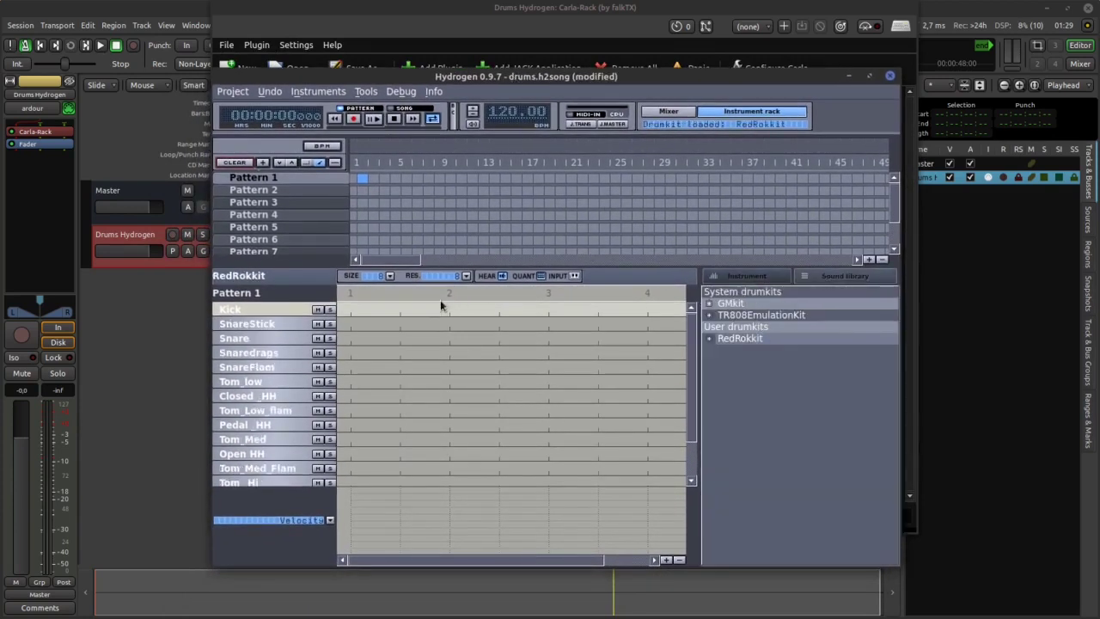
{"action": "left_click", "coordinate": [349, 312]}
{"action": "left_click", "coordinate": [349, 312]}
{"action": "left_click", "coordinate": [348, 312]}
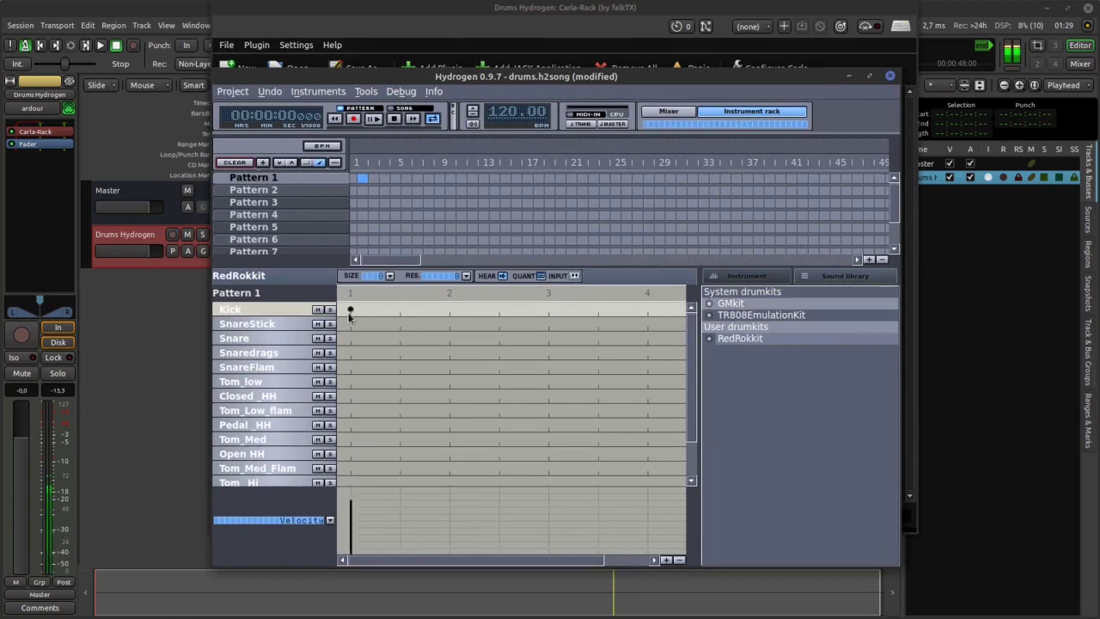
Bring Ardour's main window in front of Carla-Rack and position the Hydrogen window over its timeline, keeping the track headers visible.
{"action": "left_click_drag", "start_coordinate": [378, 77], "coordinate": [540, 77]}
{"action": "left_click", "coordinate": [911, 50]}
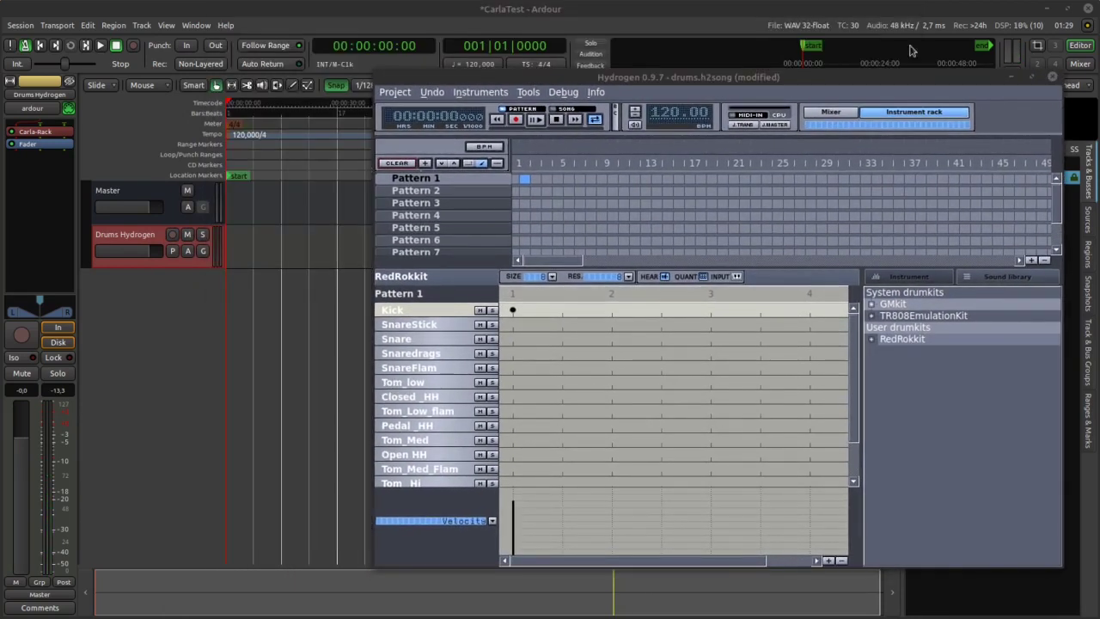
{"action": "left_click_drag", "start_coordinate": [695, 78], "coordinate": [650, 51]}
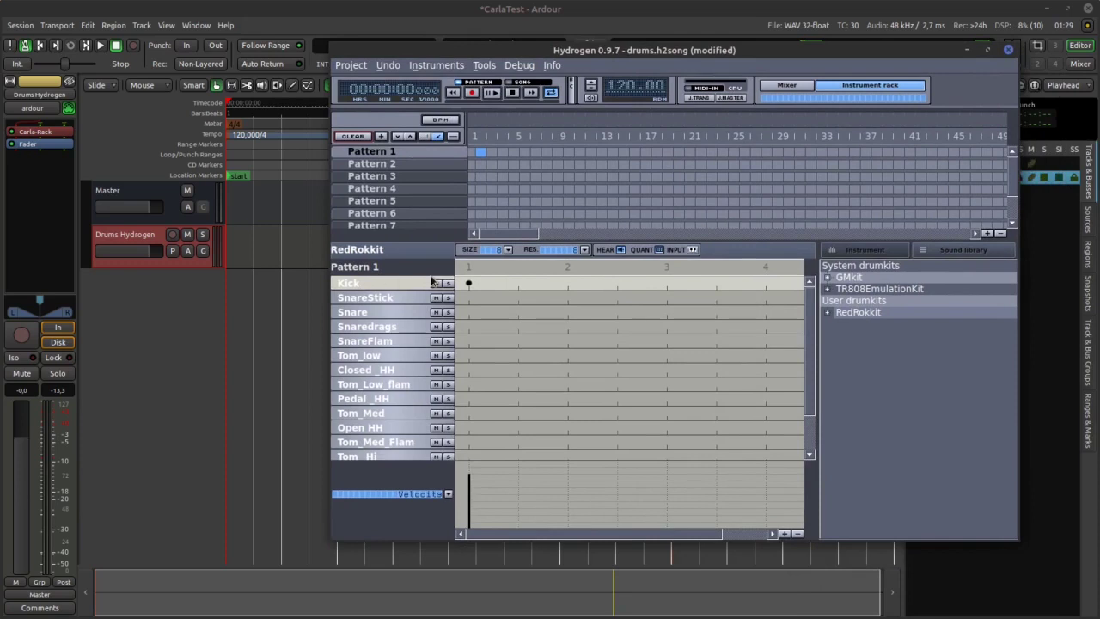
Toggle the Kick note on beat 1 of Pattern 1 repeatedly to audition its sound.
{"action": "left_click", "coordinate": [469, 283]}
{"action": "left_click", "coordinate": [468, 283]}
{"action": "left_click", "coordinate": [468, 283]}
{"action": "left_click", "coordinate": [469, 282]}
{"action": "left_click", "coordinate": [469, 283]}
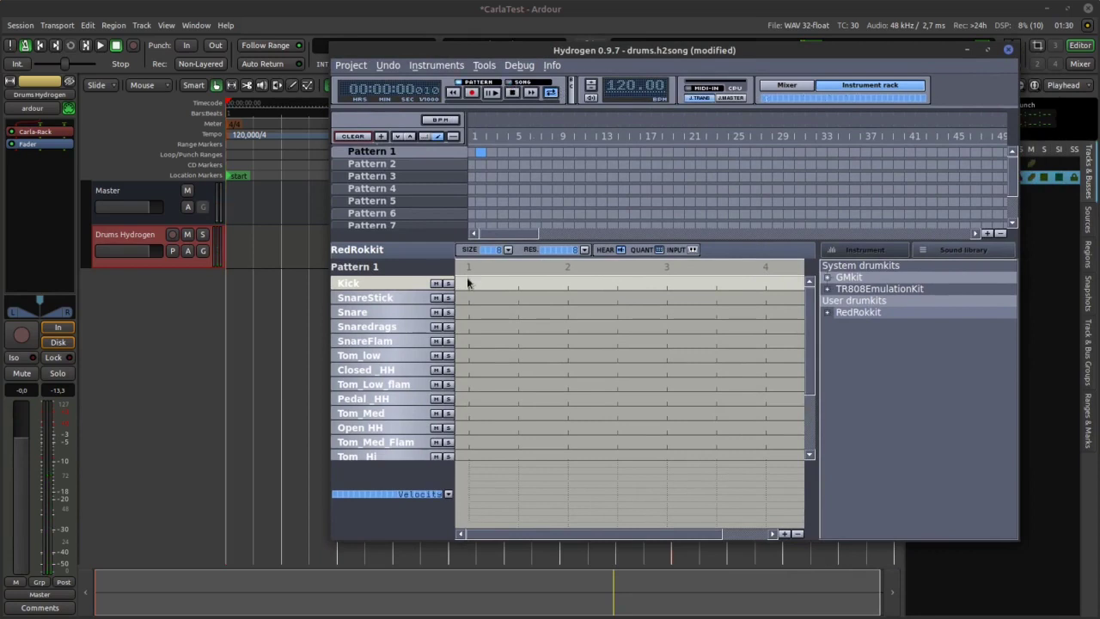
{"action": "left_click", "coordinate": [468, 282]}
Program Pattern 1 with Closed_HH notes on beats 1 to 4 and a Snare note on beat 3.
{"action": "left_click", "coordinate": [469, 369]}
{"action": "left_click", "coordinate": [567, 369]}
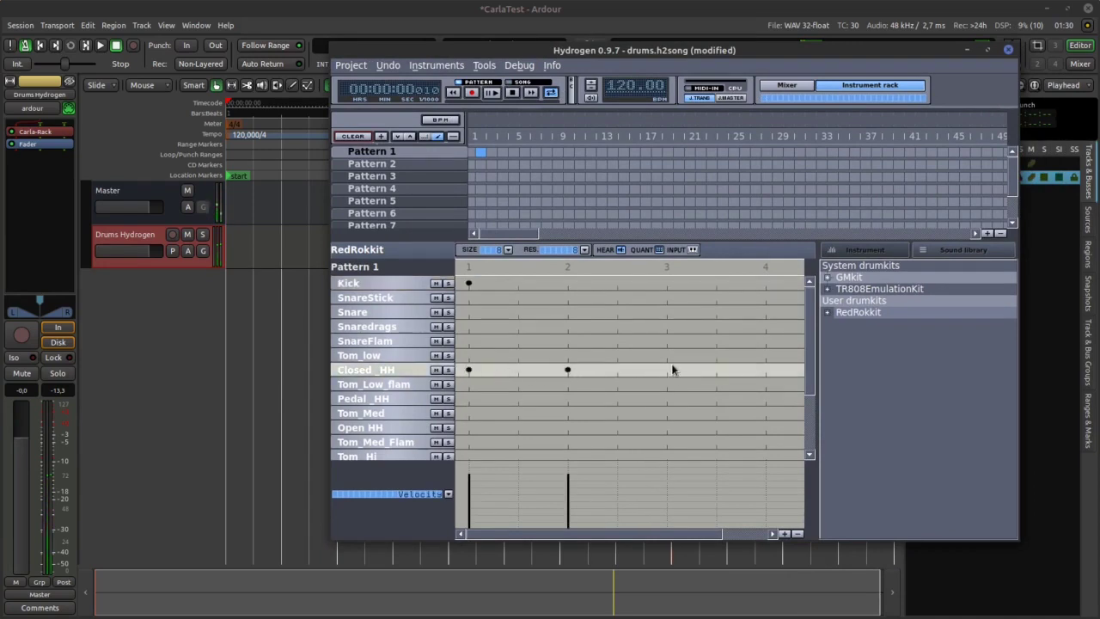
{"action": "left_click", "coordinate": [668, 370]}
{"action": "left_click", "coordinate": [764, 370]}
{"action": "left_click", "coordinate": [668, 327]}
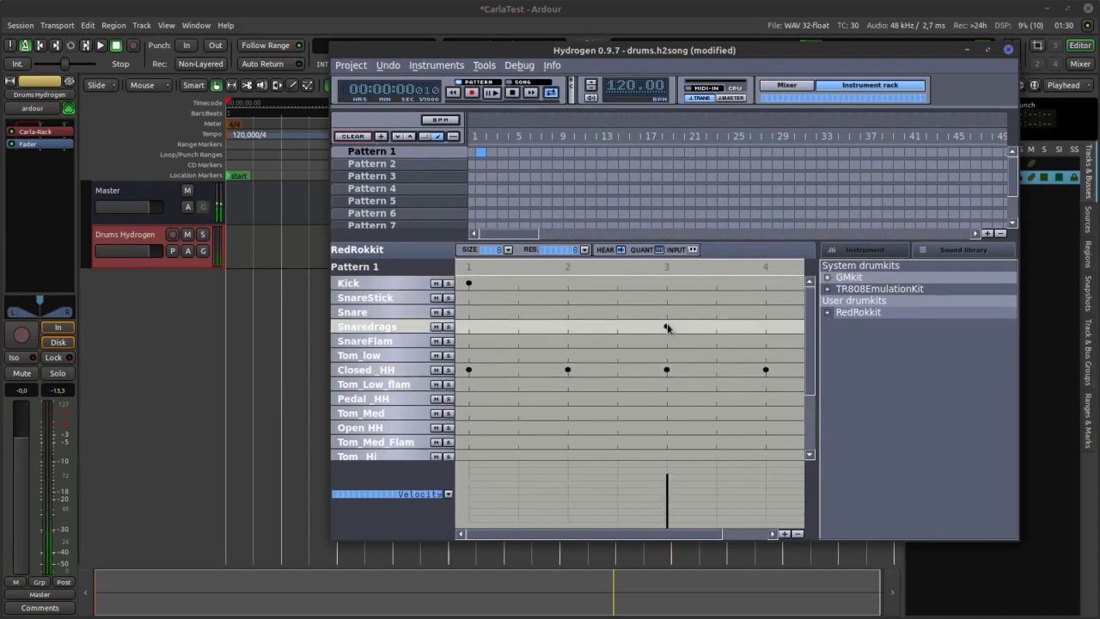
{"action": "left_click", "coordinate": [668, 326]}
{"action": "left_click", "coordinate": [667, 312]}
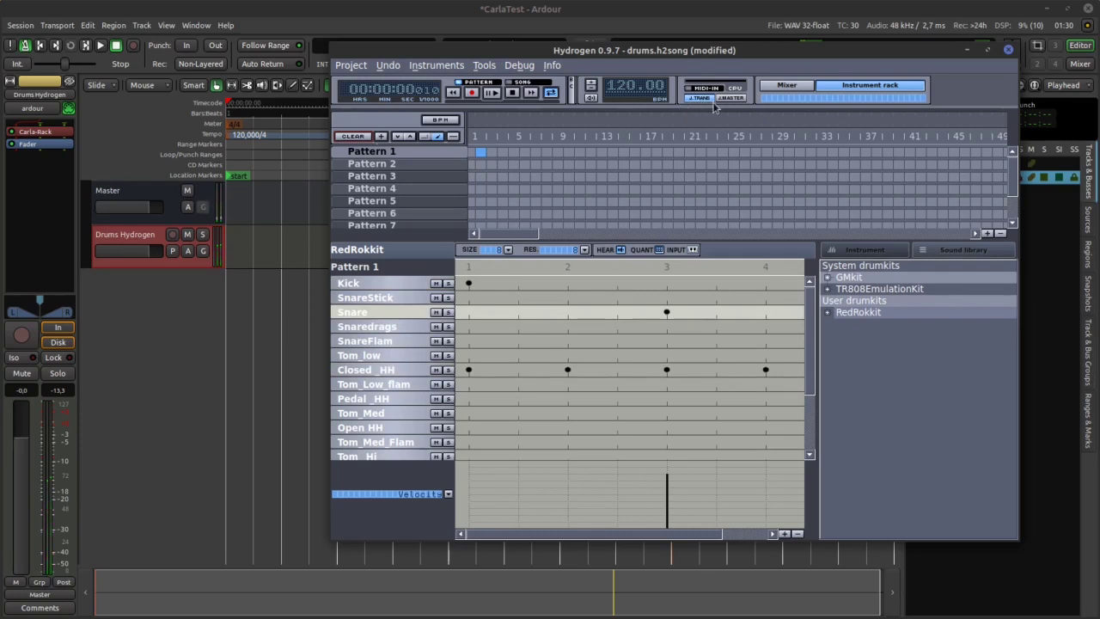
Play the Ardour session to test Hydrogen's transport sync, try pausing from Hydrogen, and stop playback in Ardour.
{"action": "left_click", "coordinate": [102, 49]}
{"action": "left_click", "coordinate": [102, 49]}
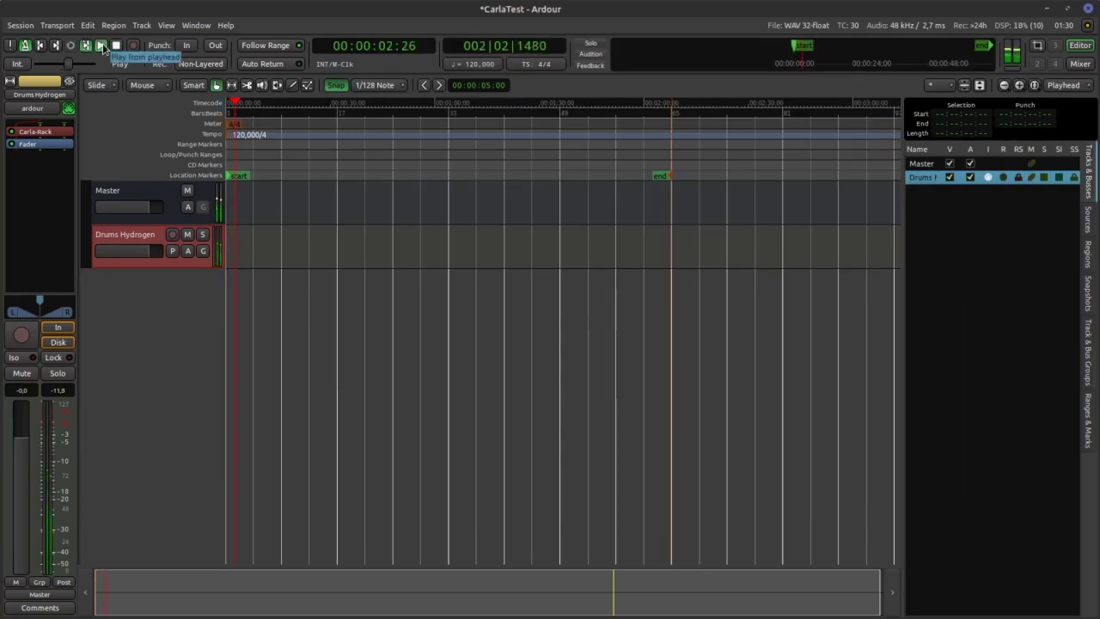
{"action": "key", "text": "alt+Tab"}
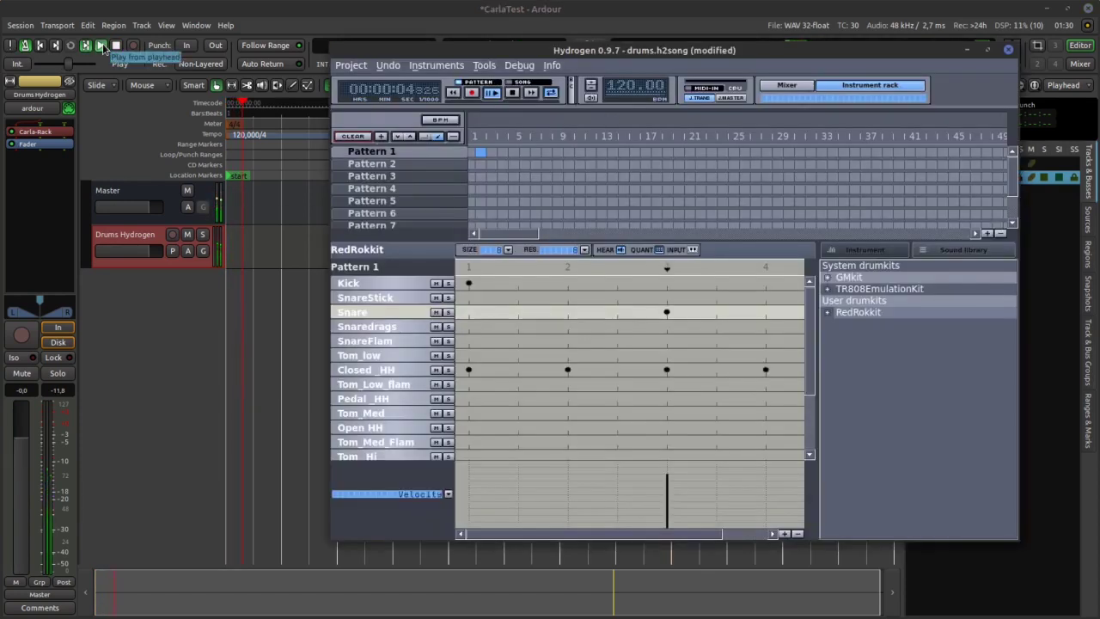
{"action": "left_click", "coordinate": [493, 92]}
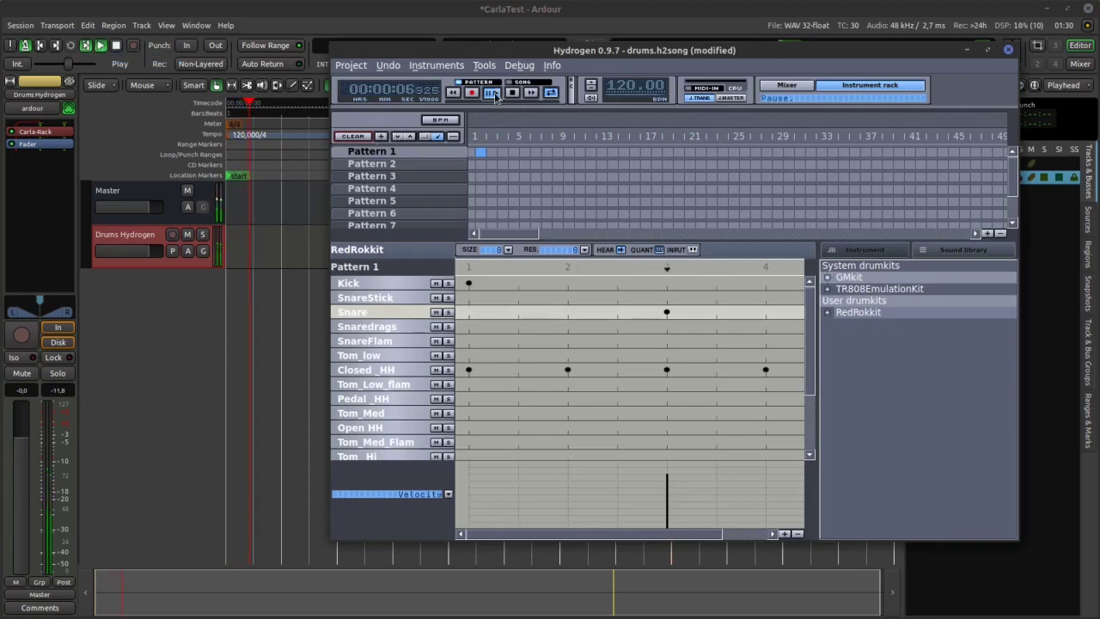
{"action": "left_click", "coordinate": [278, 14]}
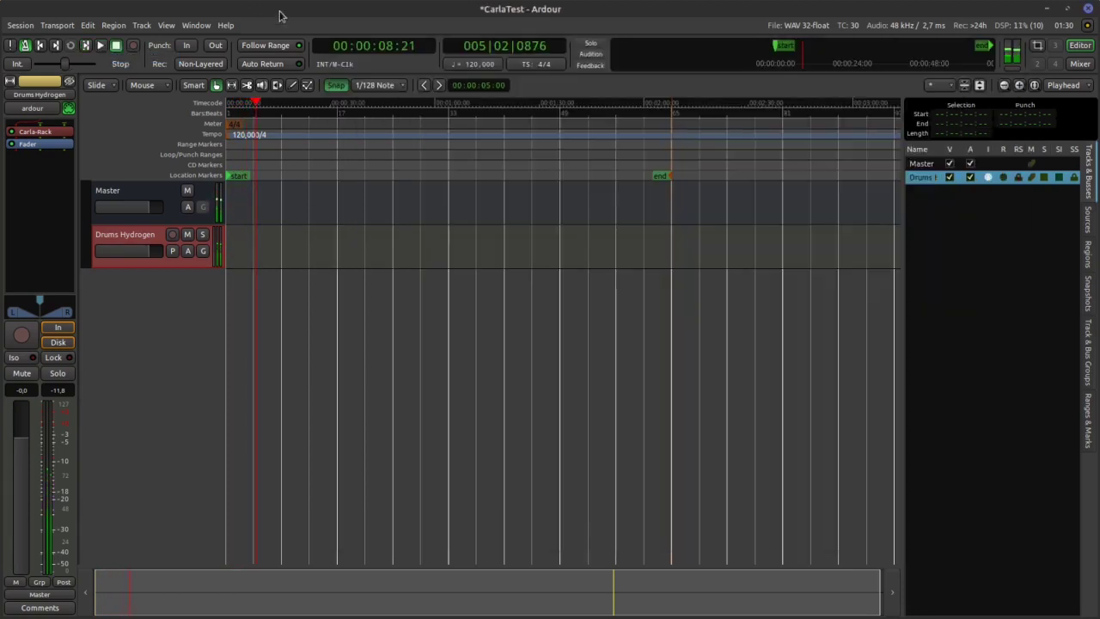
{"action": "key", "text": "space"}
{"action": "key", "text": "alt+Tab"}
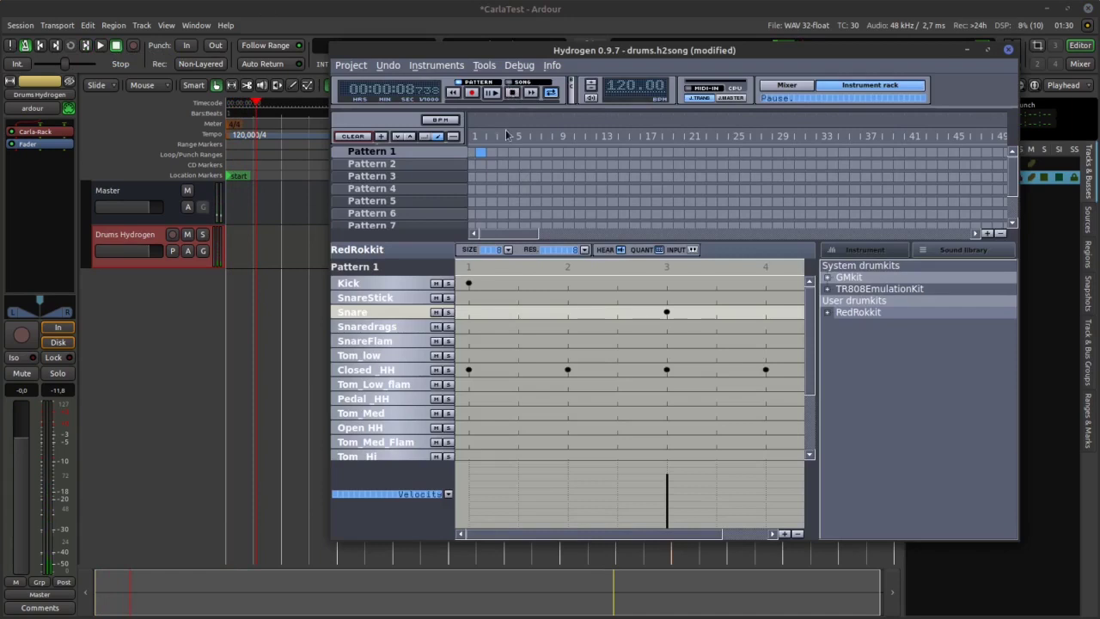
Switch Hydrogen to song mode and place Pattern 2 in the second song slot.
{"action": "left_click", "coordinate": [509, 85]}
{"action": "left_click", "coordinate": [433, 162]}
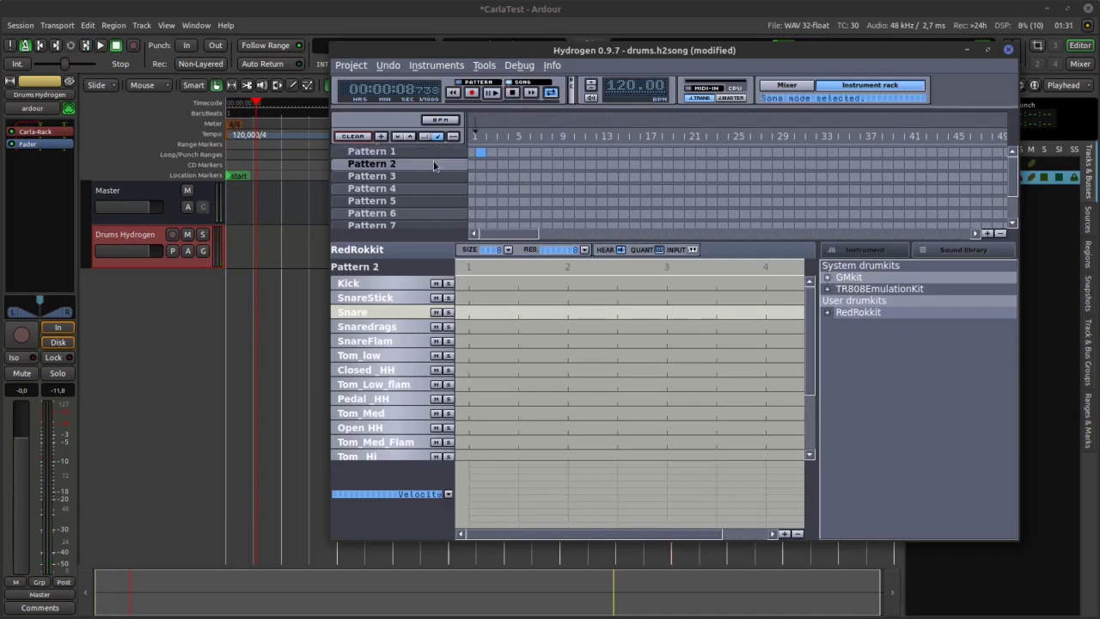
{"action": "left_click", "coordinate": [489, 163]}
Program Pattern 2 with Kick on beats 1 and 3 and Tom_low on beat 2 and halfway between beats 3 and 4.
{"action": "left_click", "coordinate": [467, 283]}
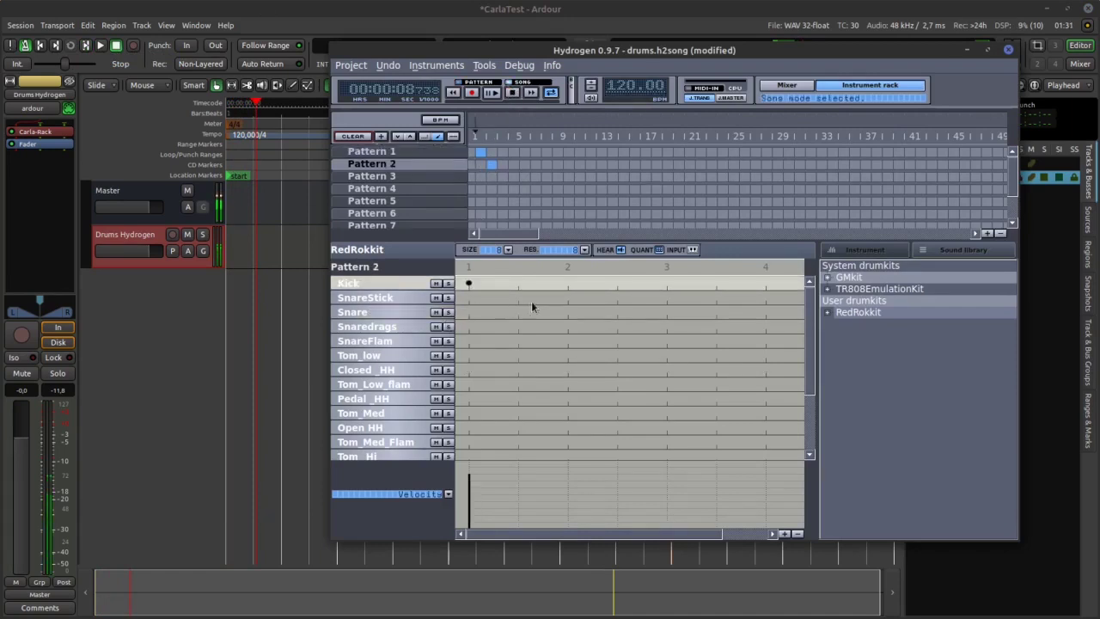
{"action": "left_click", "coordinate": [567, 355]}
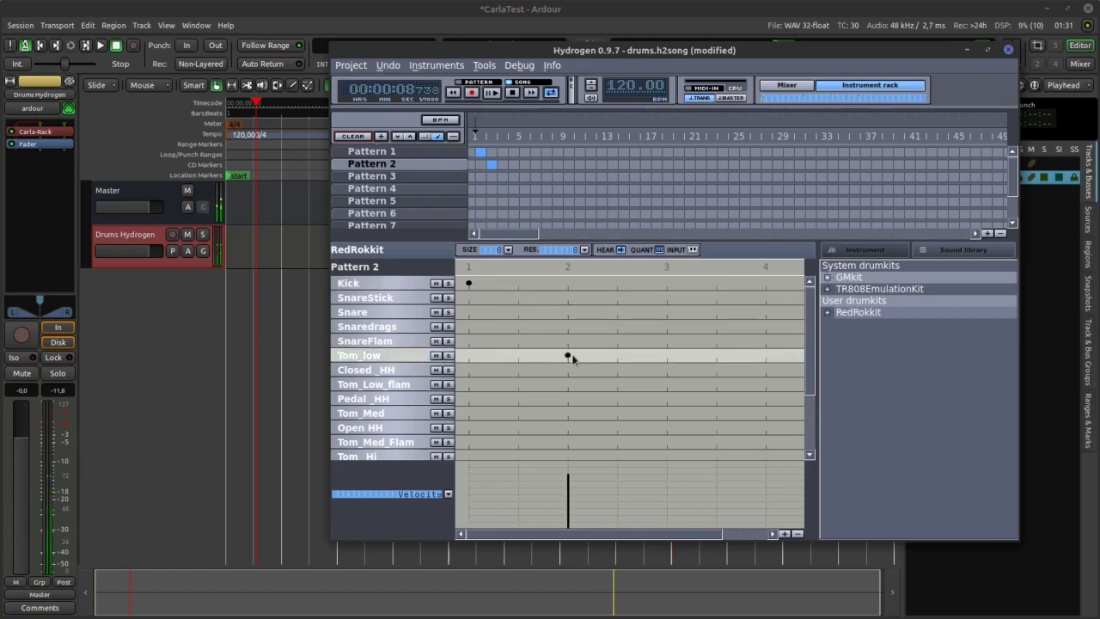
{"action": "left_click", "coordinate": [666, 283]}
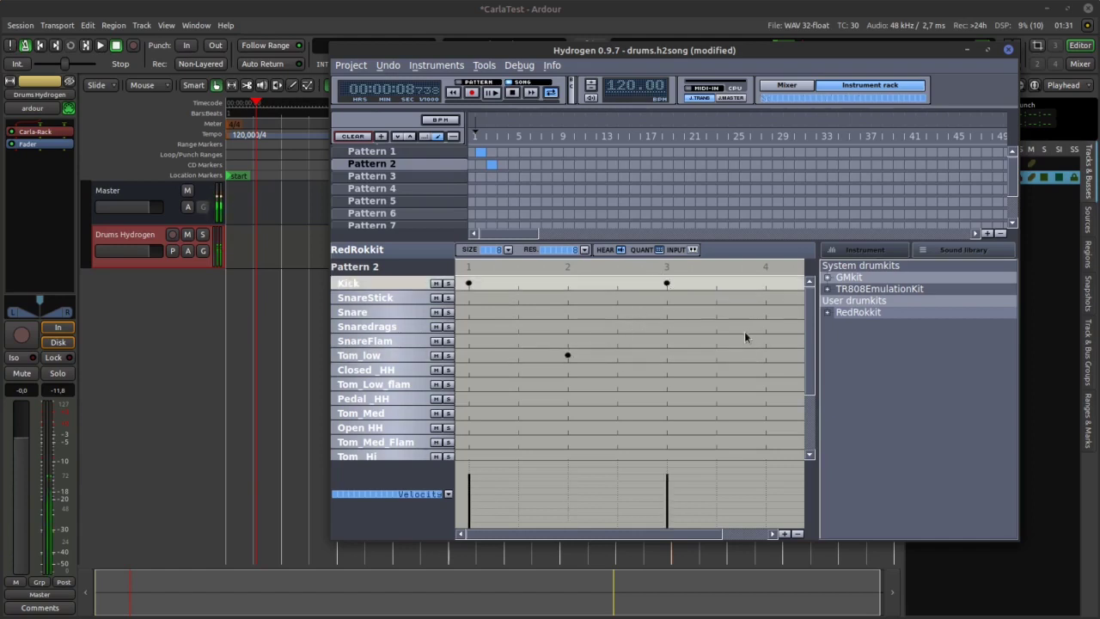
{"action": "left_click", "coordinate": [716, 356]}
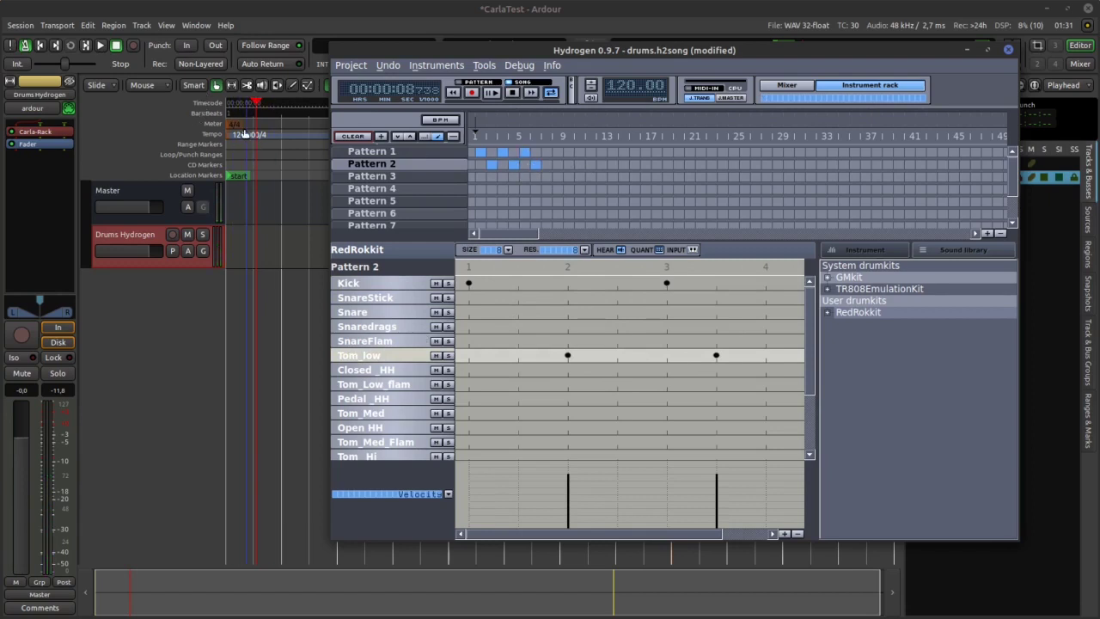
Save the Hydrogen song and play the Ardour session to hear the pattern sequence in sync.
{"action": "key", "text": "ctrl+s"}
{"action": "key", "text": "space"}
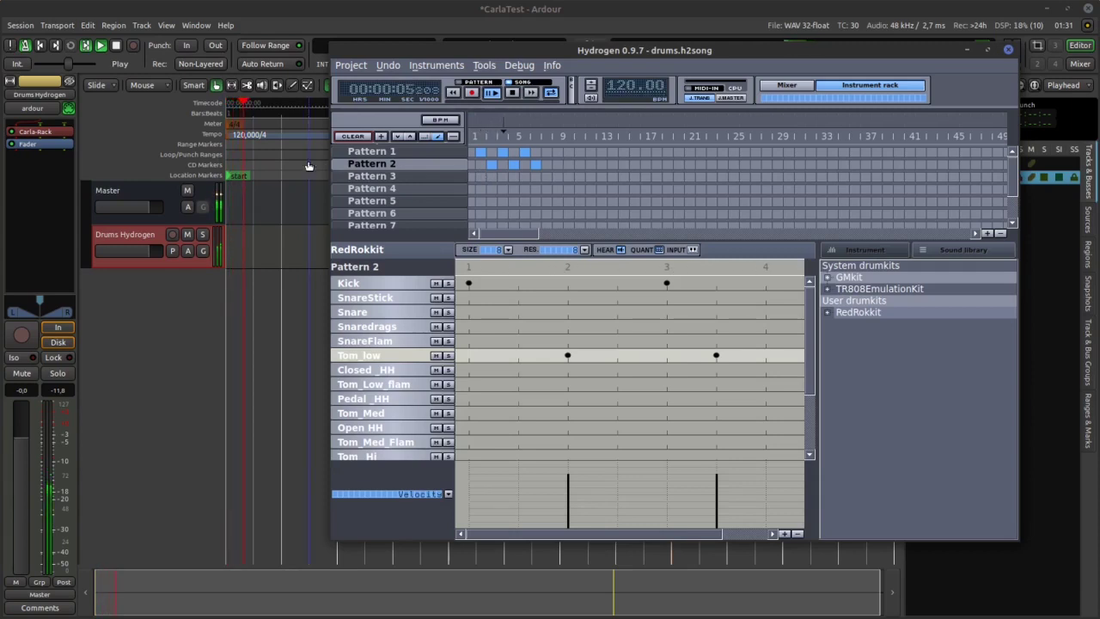
{"action": "key", "text": "space"}
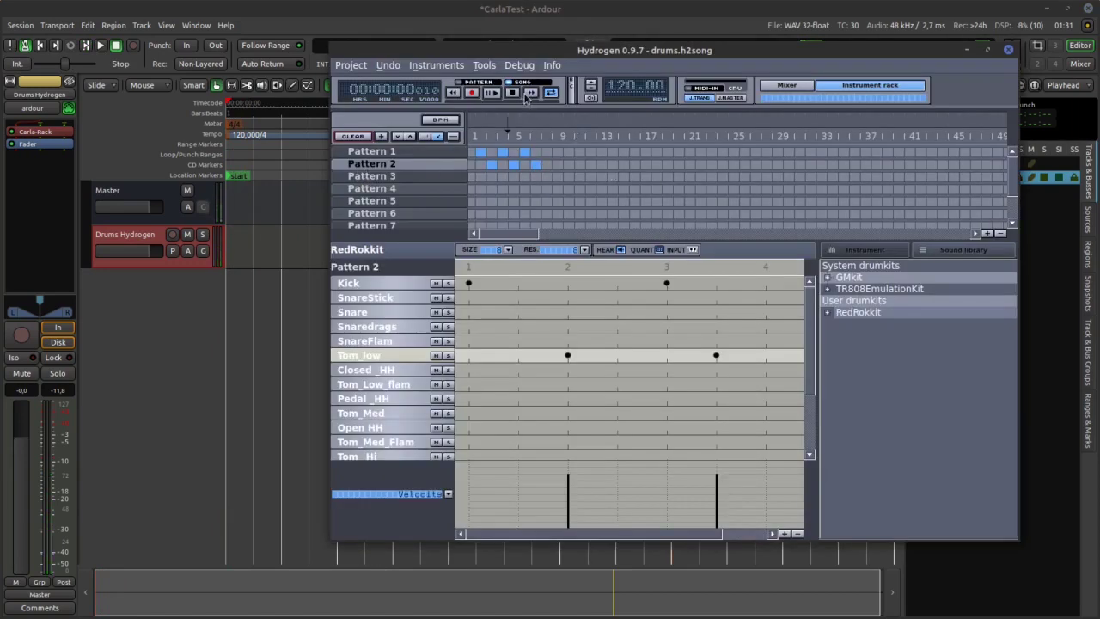
Return Hydrogen to pattern mode, clear the patterns from the song sequence and turn off JACK transport sync.
{"action": "left_click", "coordinate": [461, 82]}
{"action": "left_click", "coordinate": [537, 165]}
{"action": "left_click", "coordinate": [523, 150]}
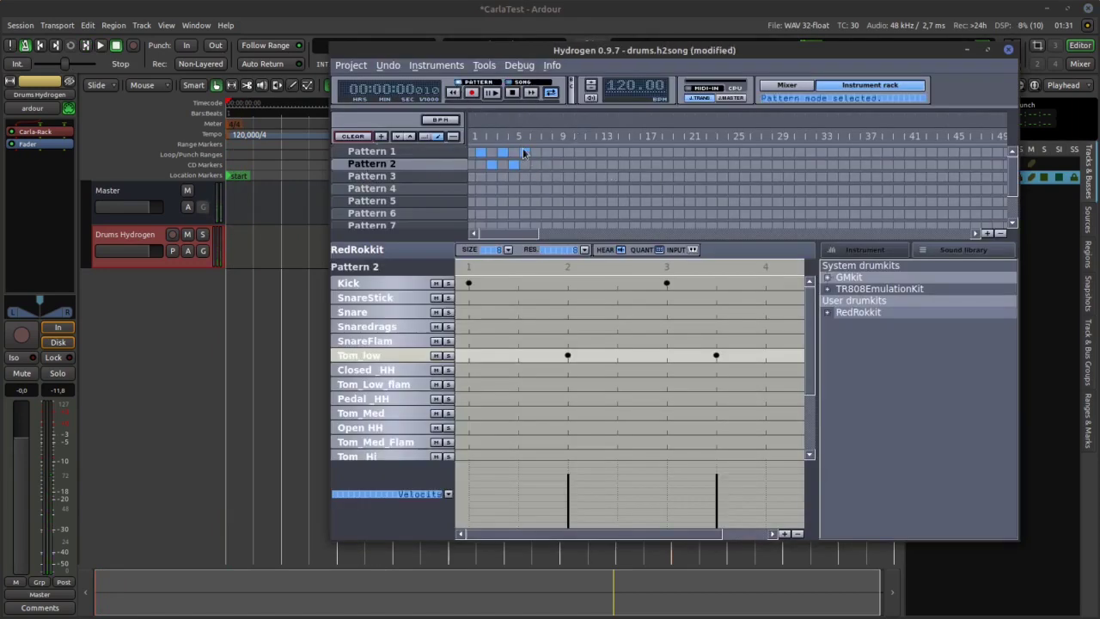
{"action": "left_click", "coordinate": [512, 163]}
{"action": "left_click", "coordinate": [704, 100]}
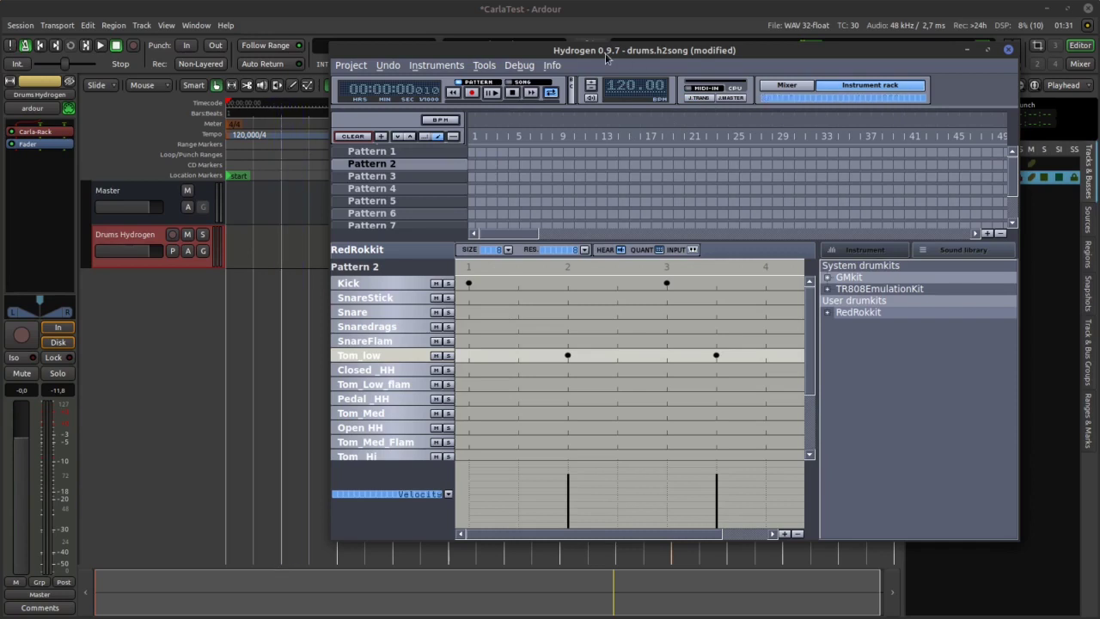
Move Hydrogen out of the way, enlarge the Drums Hydrogen track and place the last Soundgarden MIDI region on it, starting at 00:00:01:00.
{"action": "left_click_drag", "start_coordinate": [601, 54], "coordinate": [1094, 208]}
{"action": "middle_click", "coordinate": [1094, 208]}
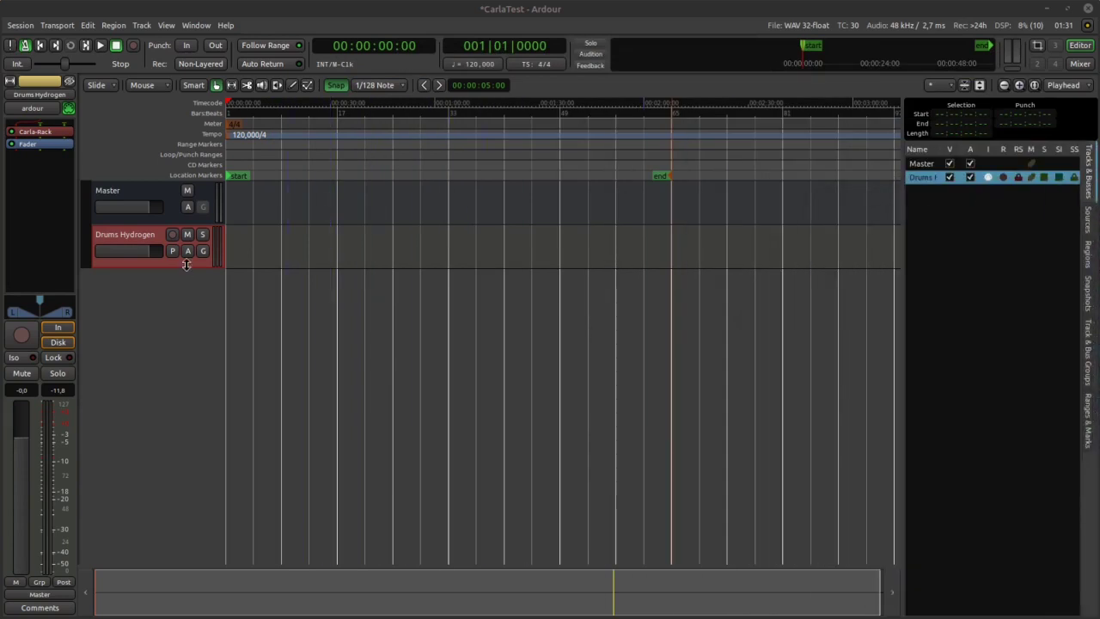
{"action": "left_click_drag", "start_coordinate": [185, 265], "coordinate": [224, 397]}
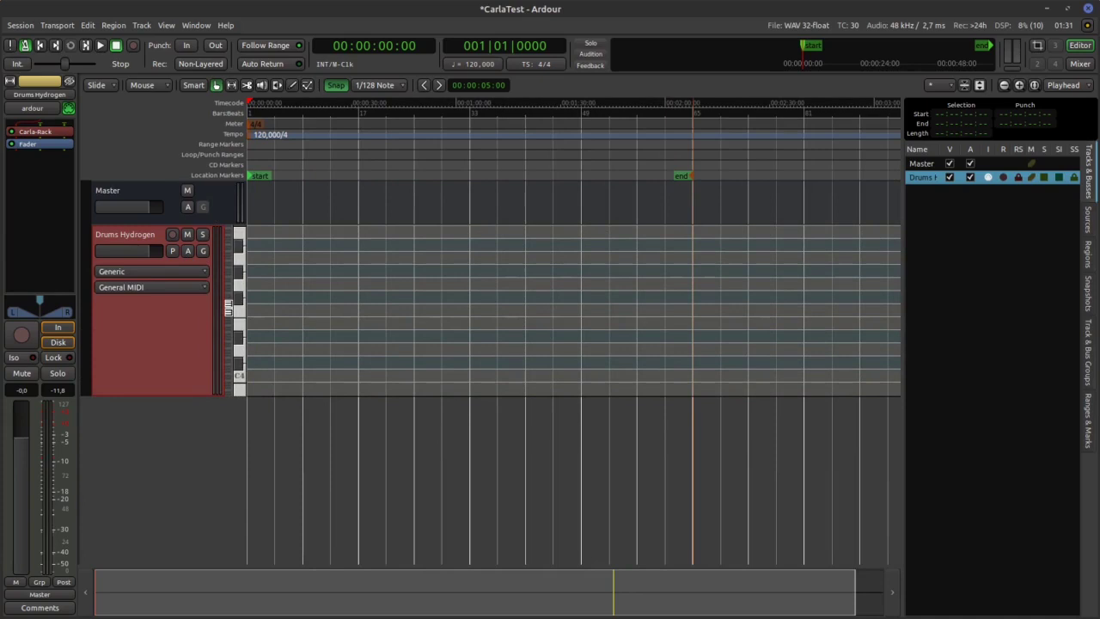
{"action": "left_click", "coordinate": [1088, 253]}
{"action": "left_click_drag", "start_coordinate": [945, 205], "coordinate": [322, 215]}
Play the session to hear the Soundgarden MIDI region through Hydrogen's drumkit, and stop playback.
{"action": "left_click", "coordinate": [305, 170]}
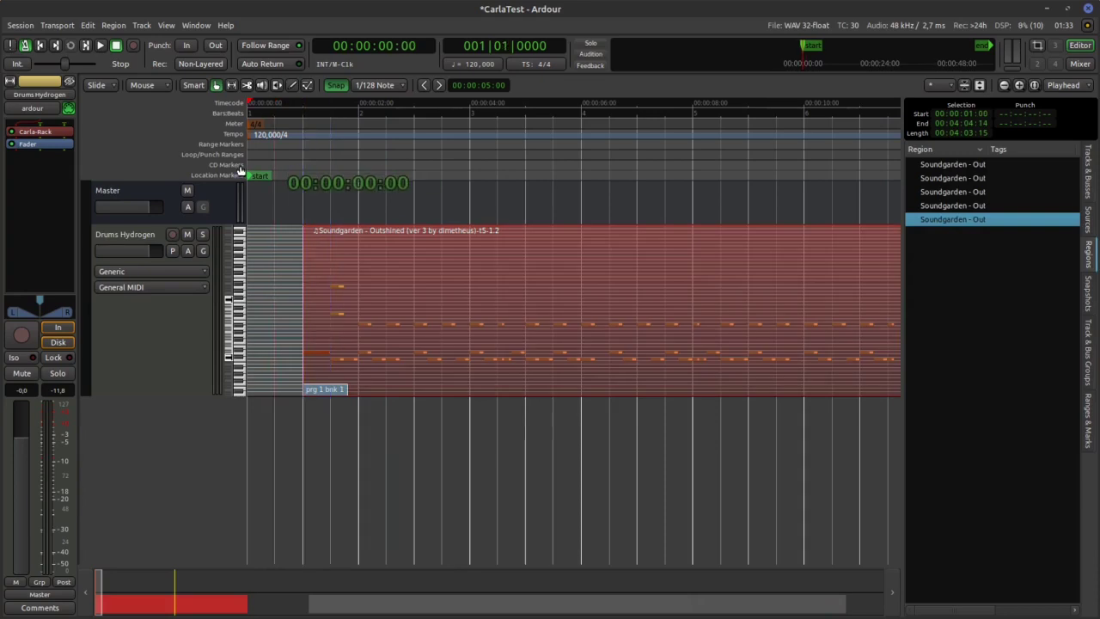
{"action": "key", "text": "space"}
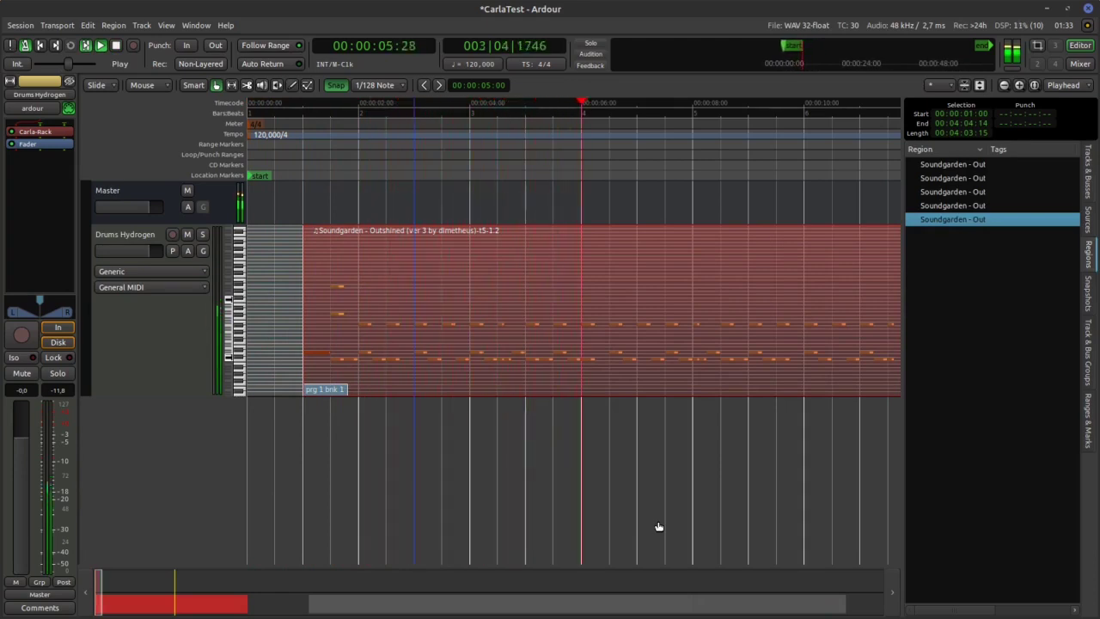
{"action": "key", "text": "space"}
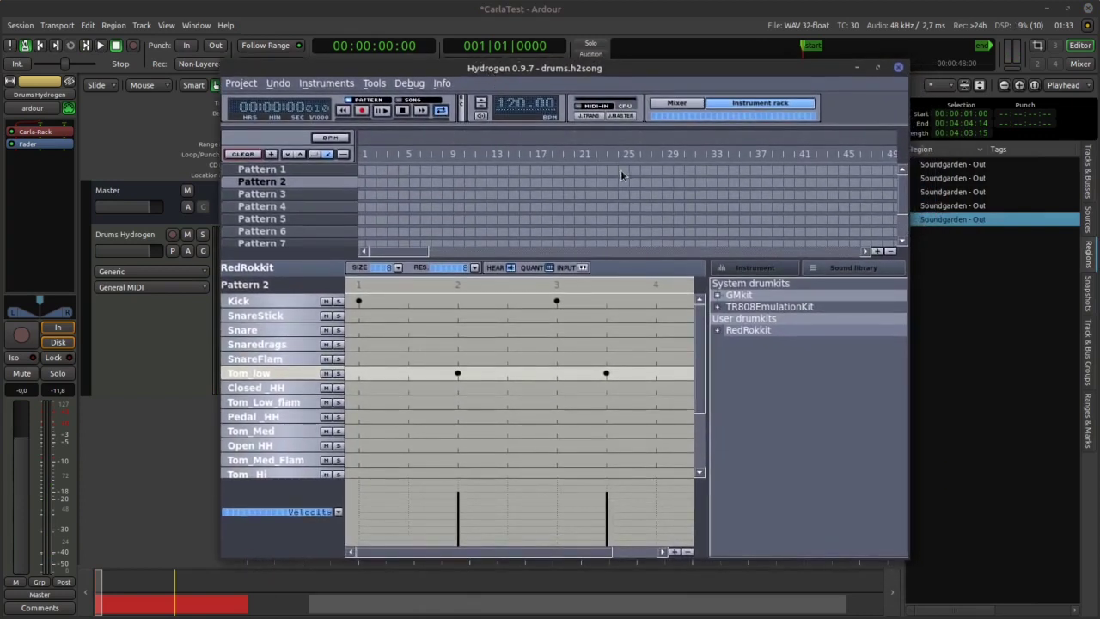
Open Hydrogen's mixer and place it over the lower part of the drum track, moving Hydrogen's main window aside.
{"action": "left_click", "coordinate": [678, 103]}
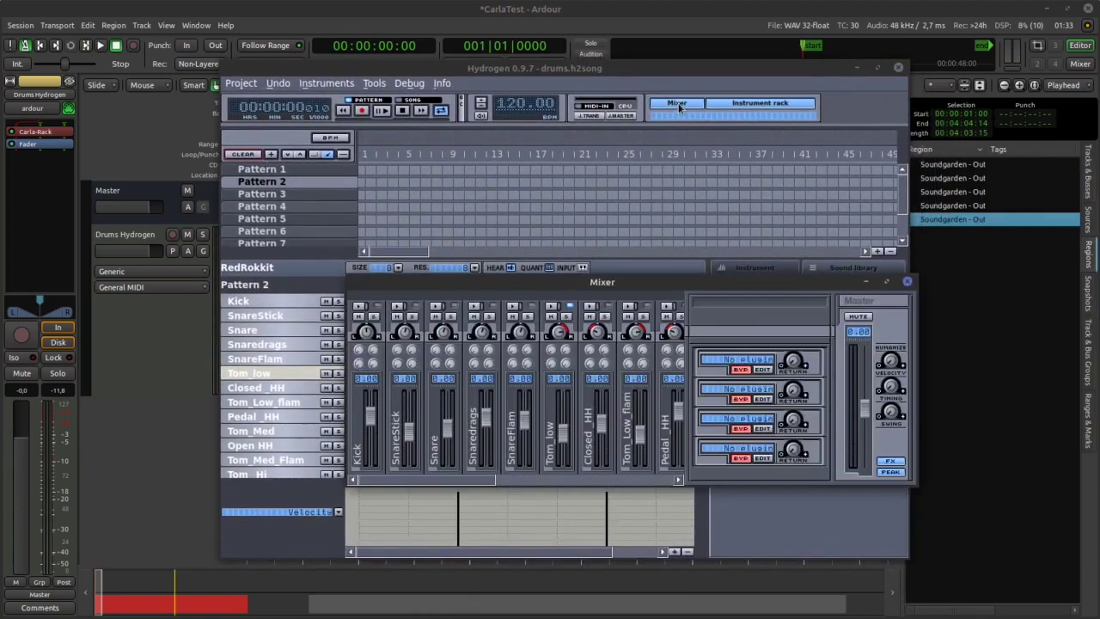
{"action": "left_click_drag", "start_coordinate": [550, 282], "coordinate": [264, 225]}
{"action": "left_click_drag", "start_coordinate": [485, 75], "coordinate": [1096, 241]}
{"action": "left_click_drag", "start_coordinate": [435, 238], "coordinate": [616, 313]}
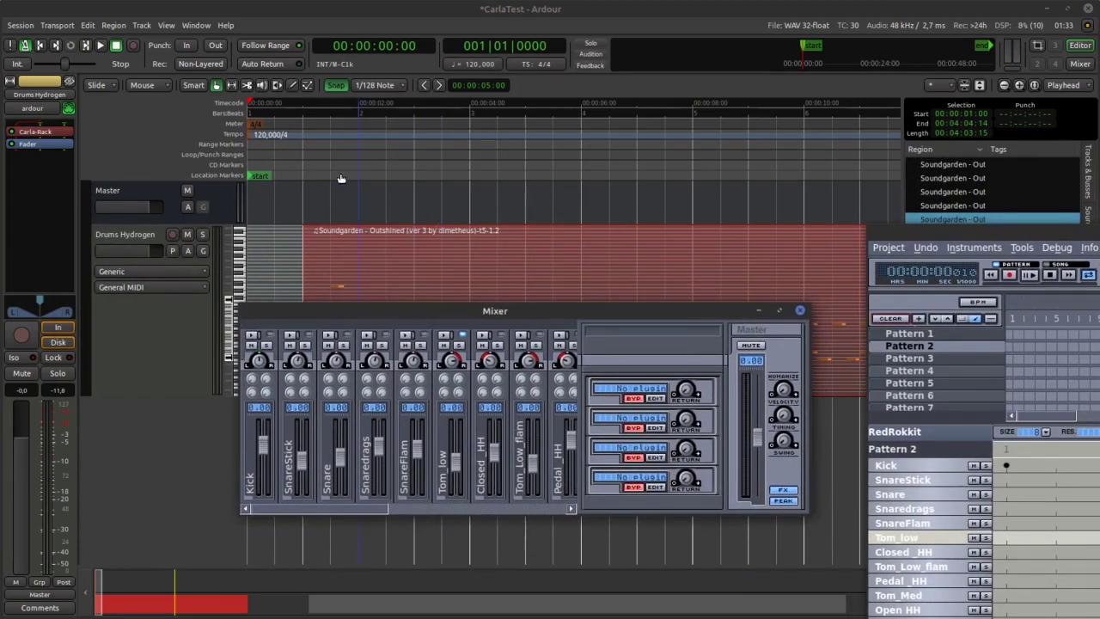
While the drum region plays, raise the Kick, Snare and Tom_low faders and lower Snaredrags in Hydrogen's mixer, ending with playback stopped.
{"action": "left_click", "coordinate": [305, 166]}
{"action": "key", "text": "space"}
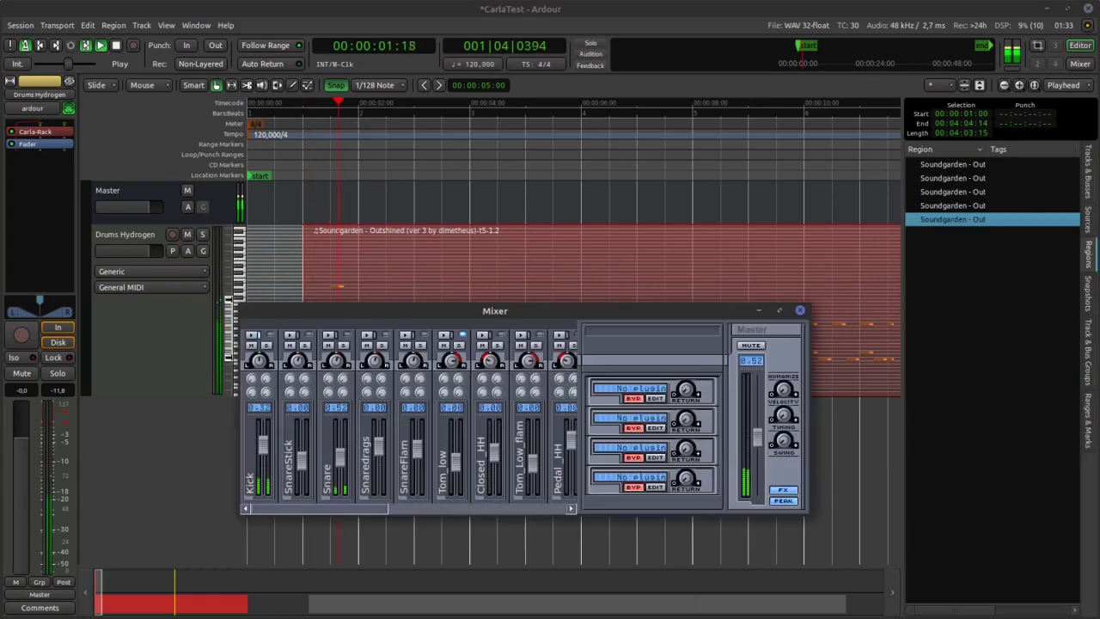
{"action": "left_click_drag", "start_coordinate": [262, 440], "coordinate": [262, 428]}
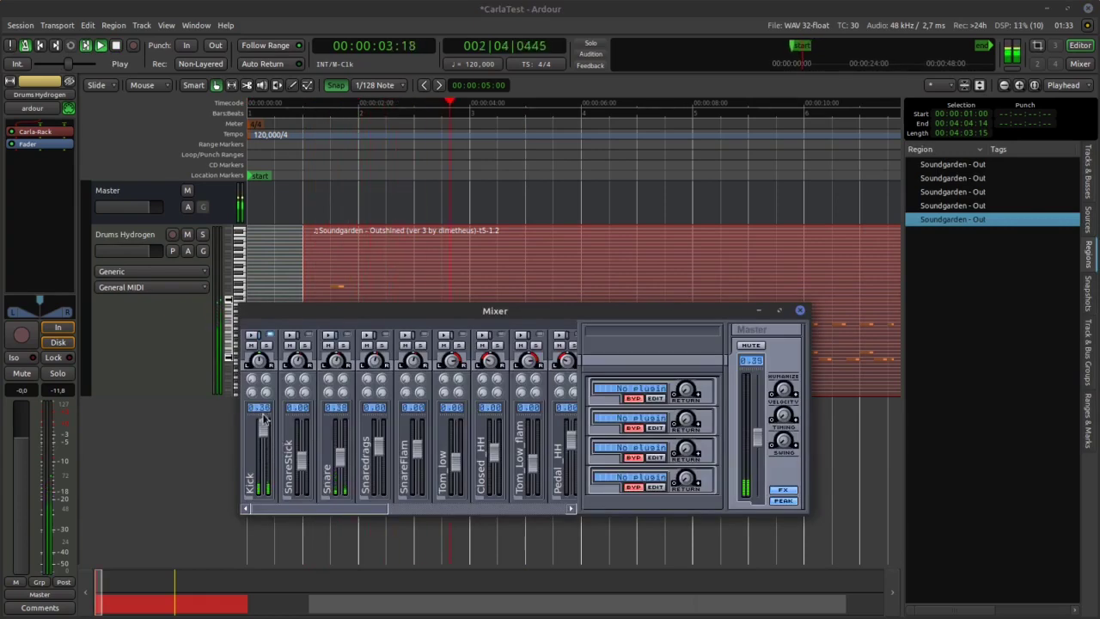
{"action": "left_click_drag", "start_coordinate": [341, 456], "coordinate": [456, 437]}
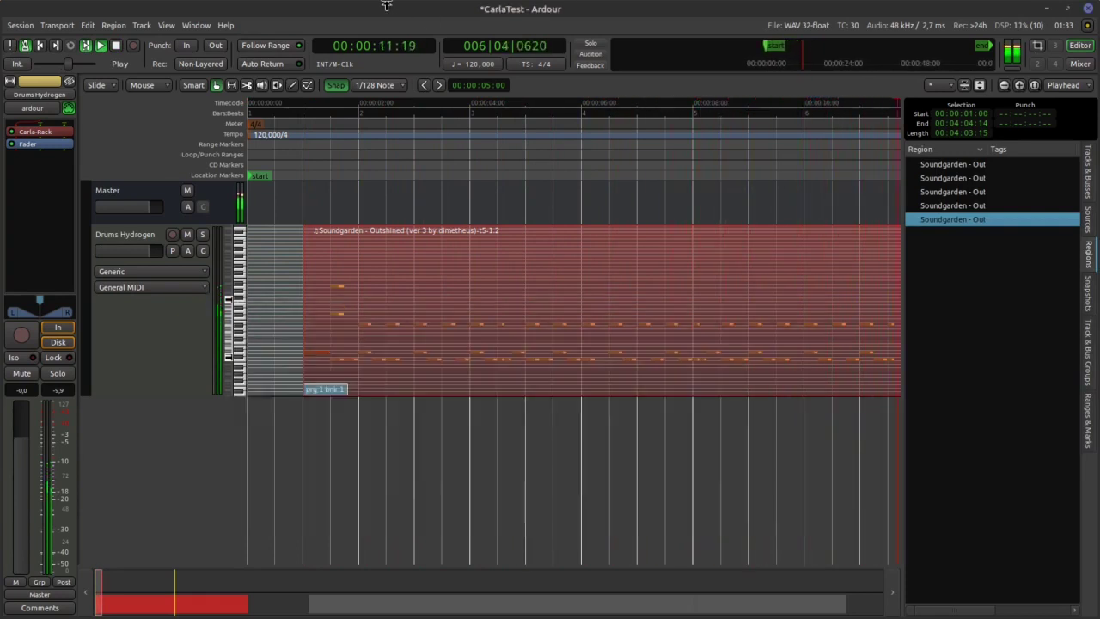
{"action": "left_click", "coordinate": [422, 17]}
{"action": "key", "text": "space"}
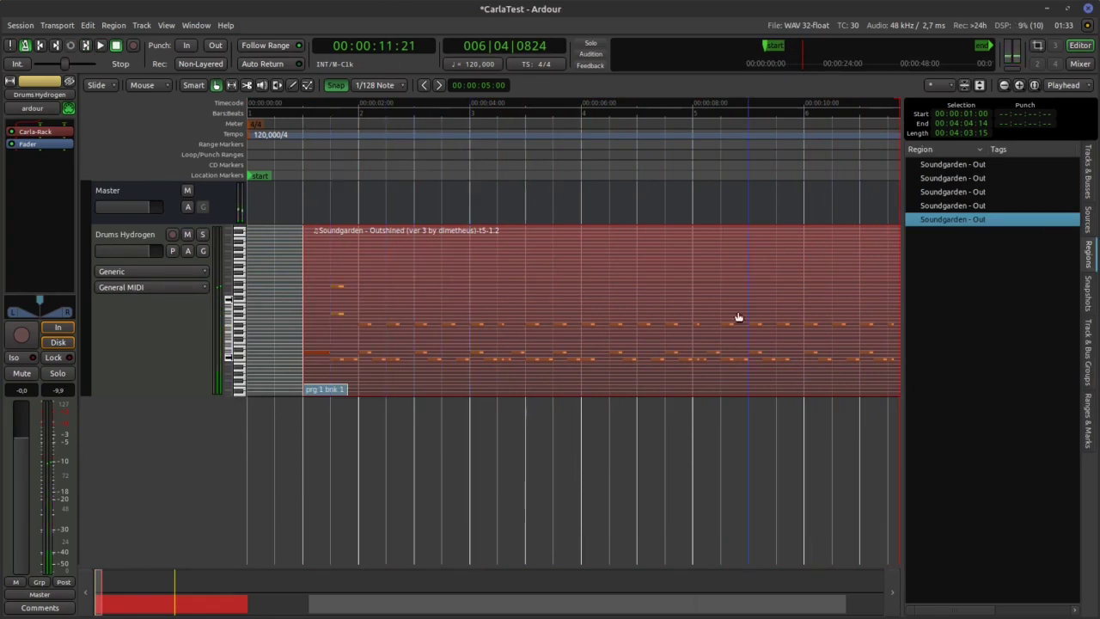
Examine the LADSPA FX properties of the first two effect slots in Hydrogen's mixer, and close the mixer.
{"action": "key", "text": "alt+Tab"}
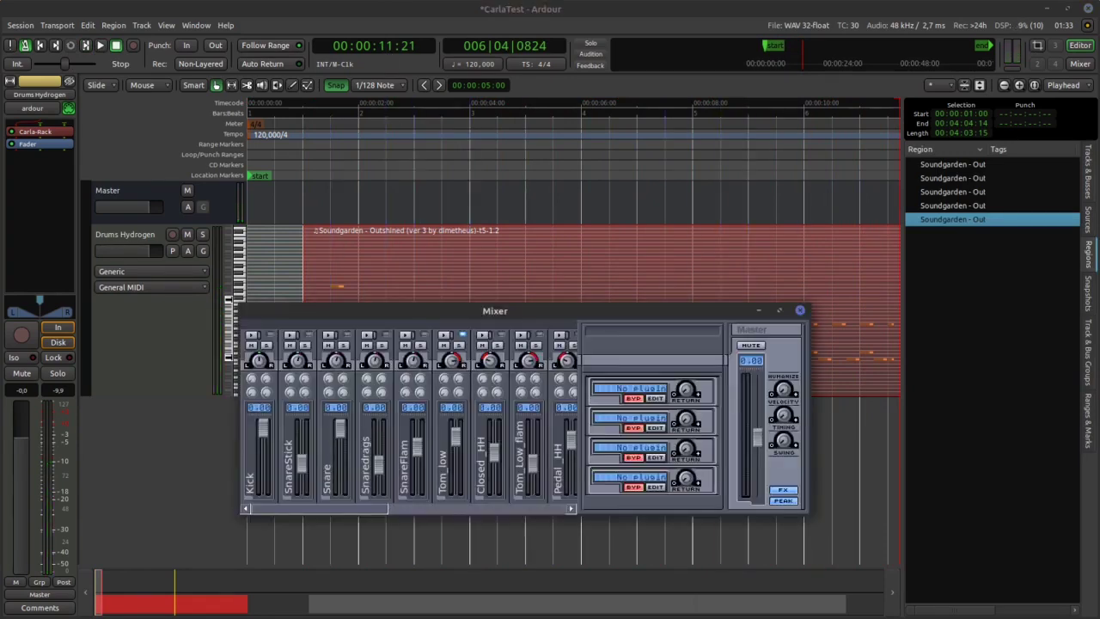
{"action": "left_click", "coordinate": [655, 398]}
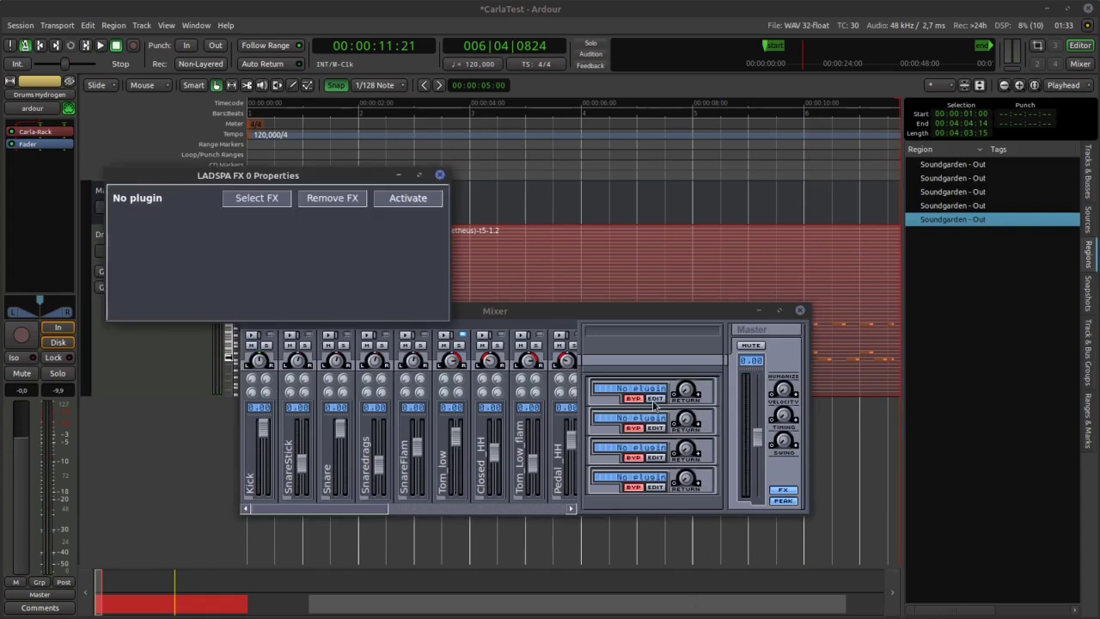
{"action": "left_click", "coordinate": [439, 174]}
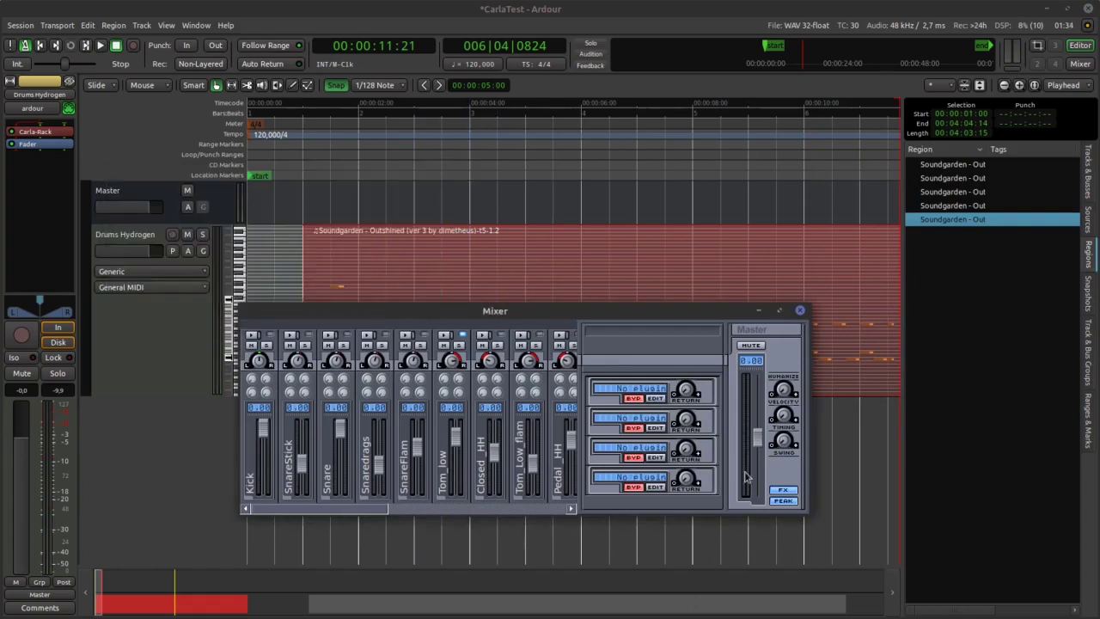
{"action": "left_click", "coordinate": [655, 428]}
{"action": "left_click", "coordinate": [336, 8]}
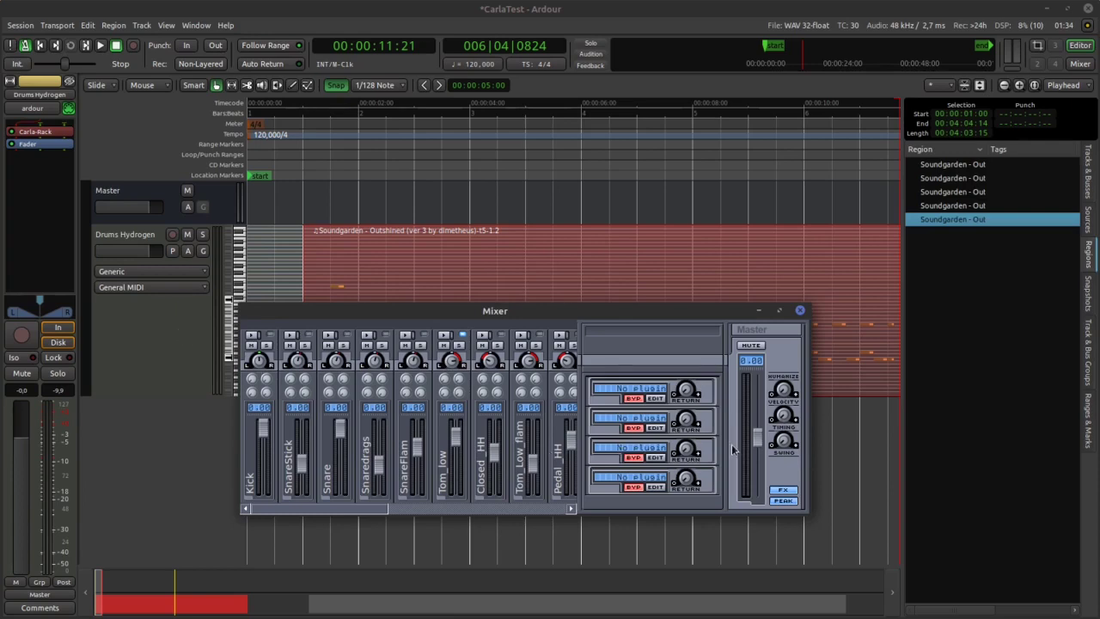
{"action": "left_click", "coordinate": [799, 311]}
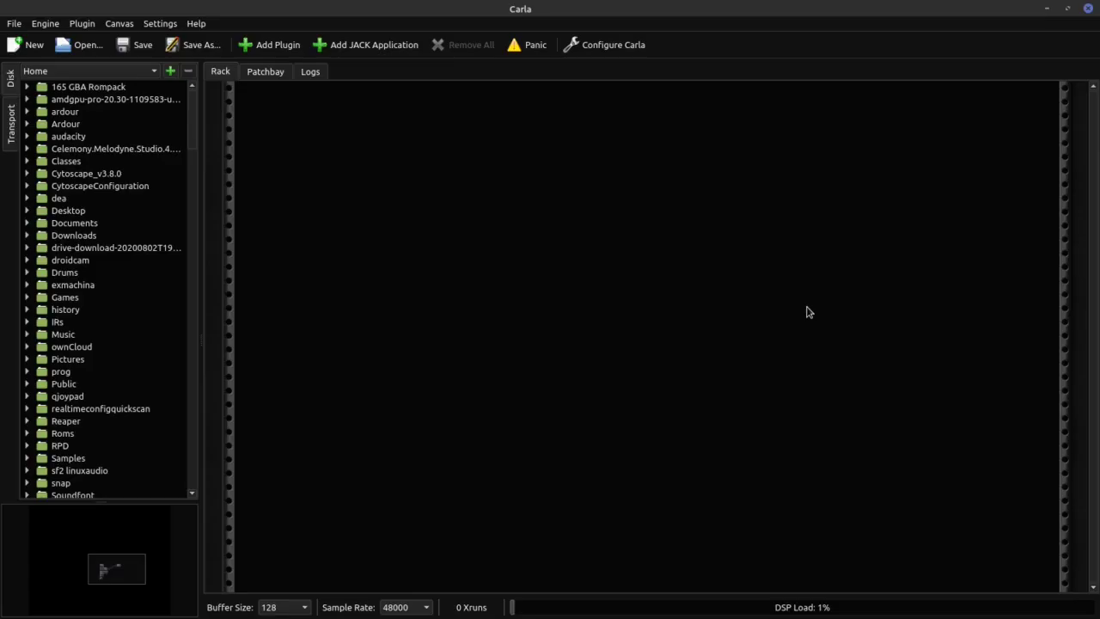